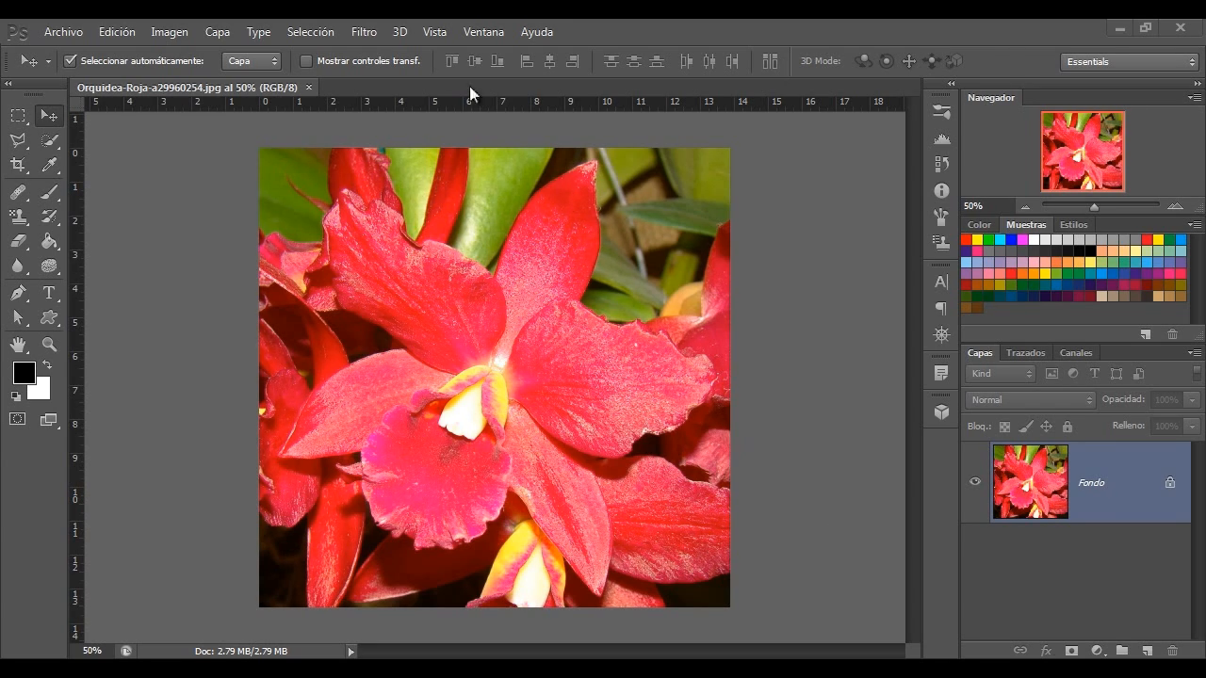
Step: Open the Color diluido artistic filter for the orchid image and set its preview zoom to 50%
{"action": "left_click", "coordinate": [366, 32]}
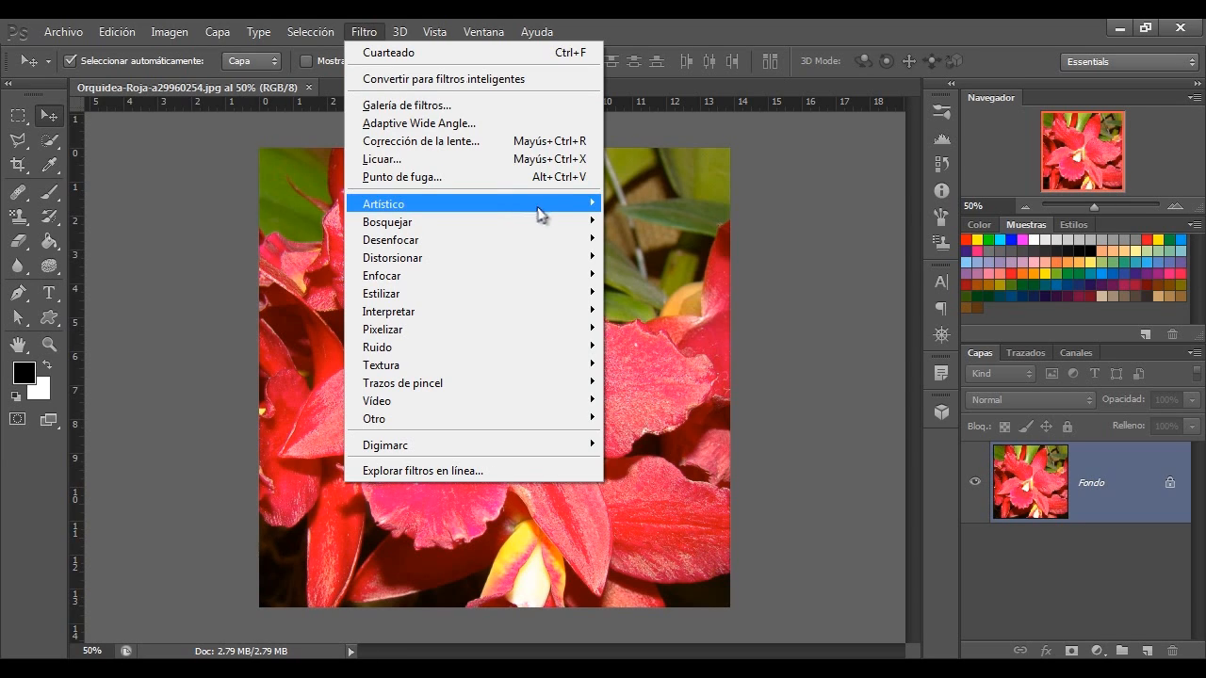
{"action": "mouse_move", "coordinate": [577, 211]}
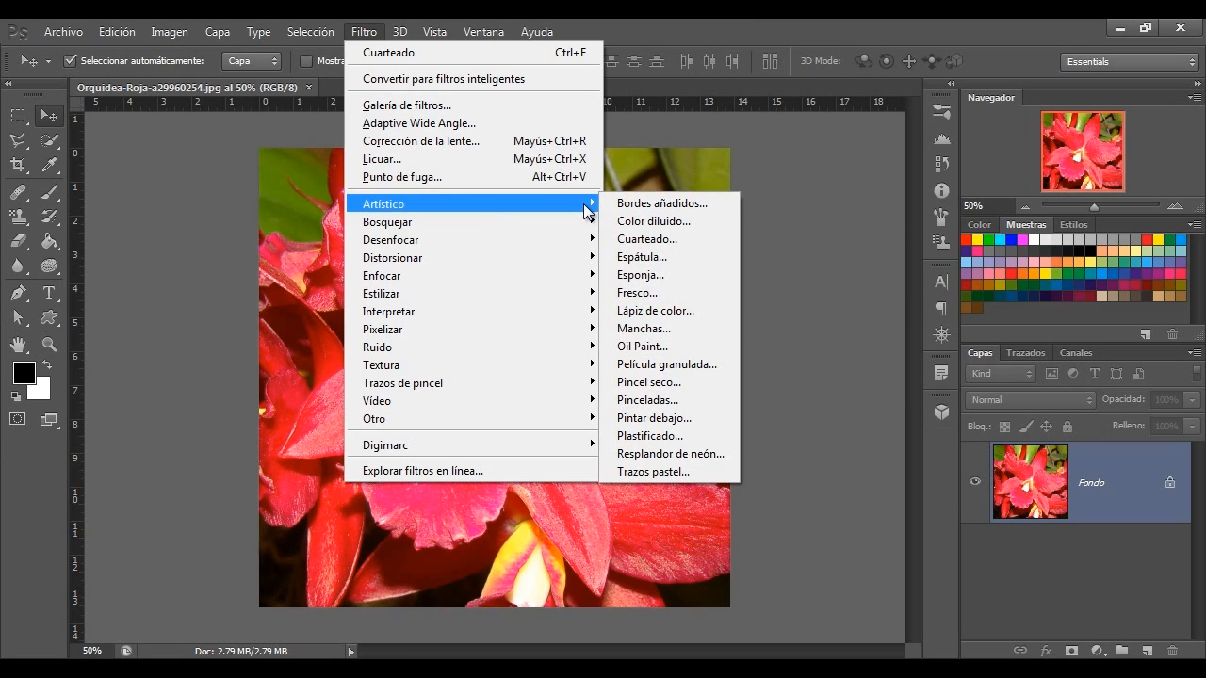
{"action": "left_click", "coordinate": [649, 224]}
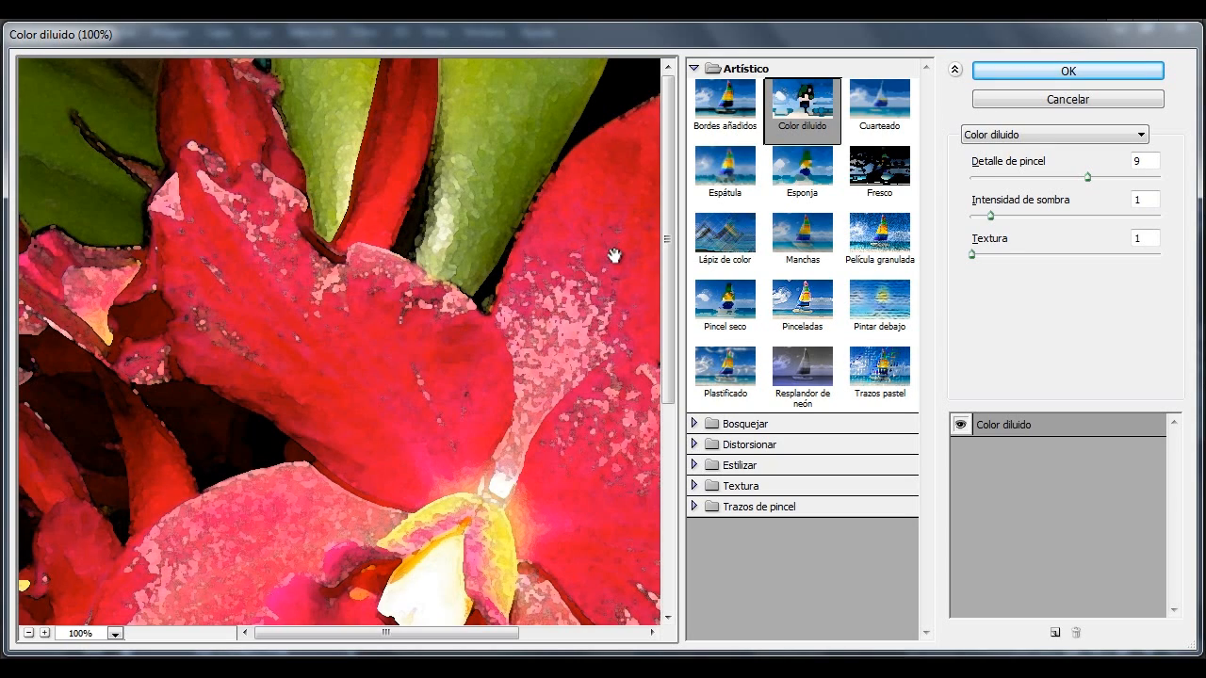
{"action": "left_click", "coordinate": [30, 633]}
{"action": "left_click", "coordinate": [29, 633]}
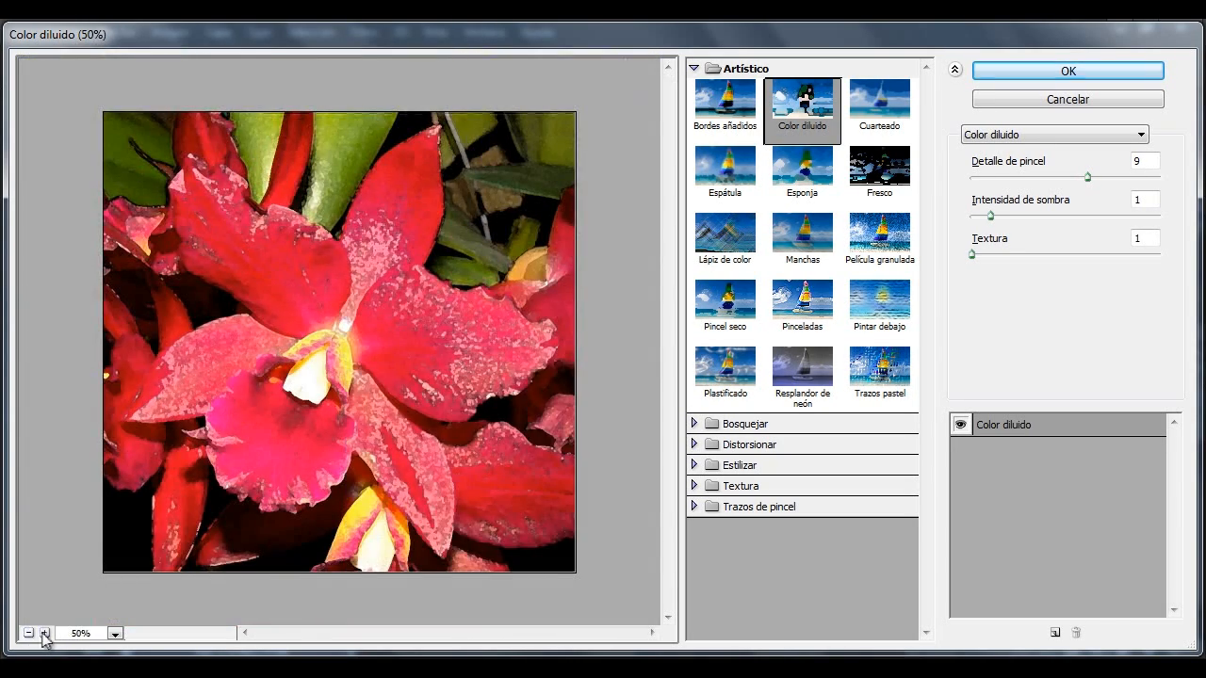
{"action": "left_click", "coordinate": [44, 634]}
{"action": "left_click", "coordinate": [29, 633]}
Step: Try the Bordes añadidos filter with Grosor de borde 7, Intensidad de borde 6 and Posterización 6
{"action": "left_click", "coordinate": [722, 105]}
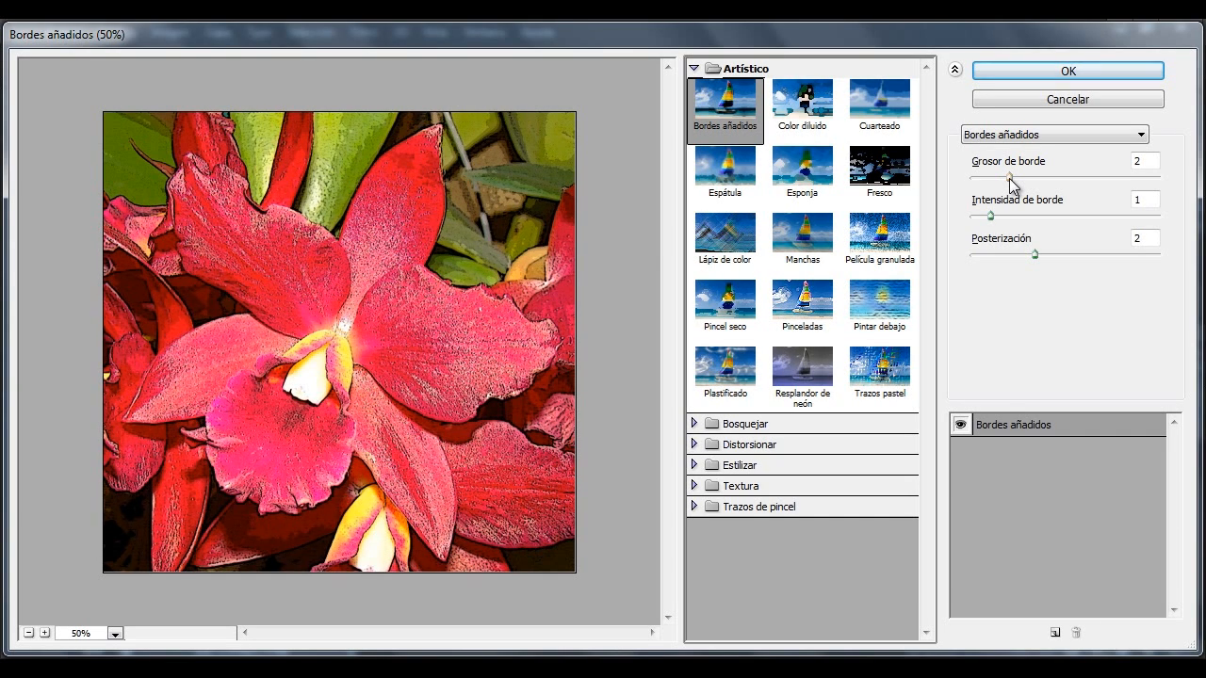
{"action": "left_click_drag", "start_coordinate": [1009, 176], "coordinate": [1098, 178]}
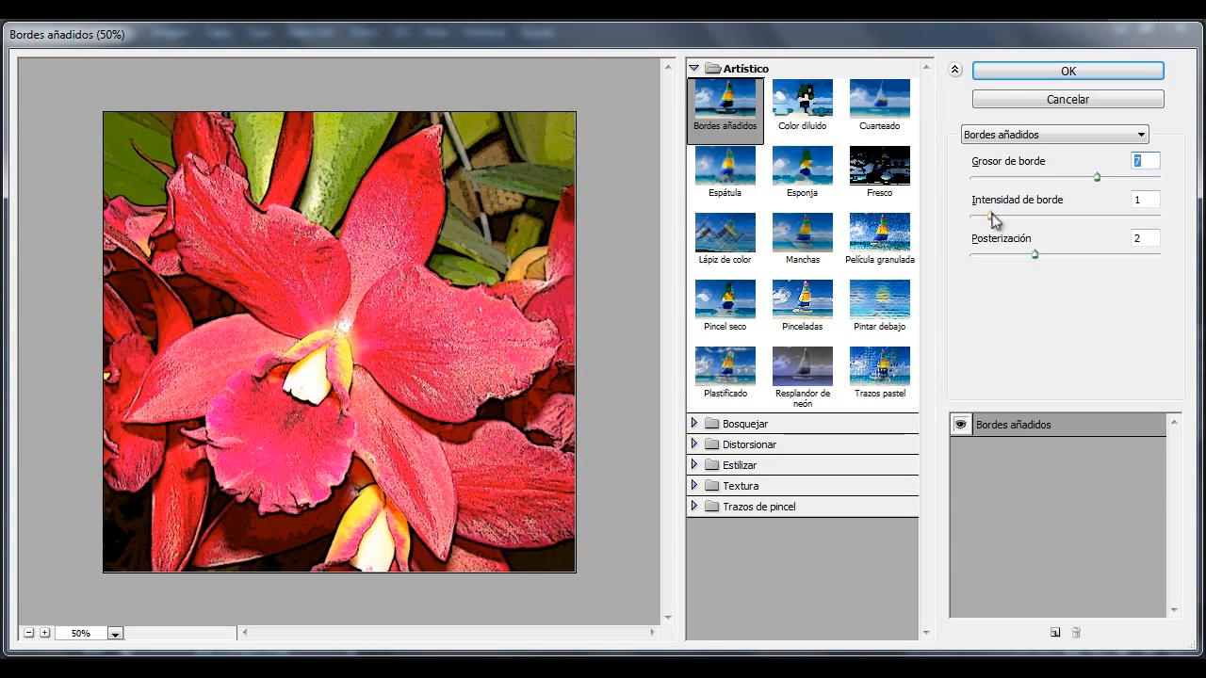
{"action": "left_click_drag", "start_coordinate": [990, 216], "coordinate": [1089, 218]}
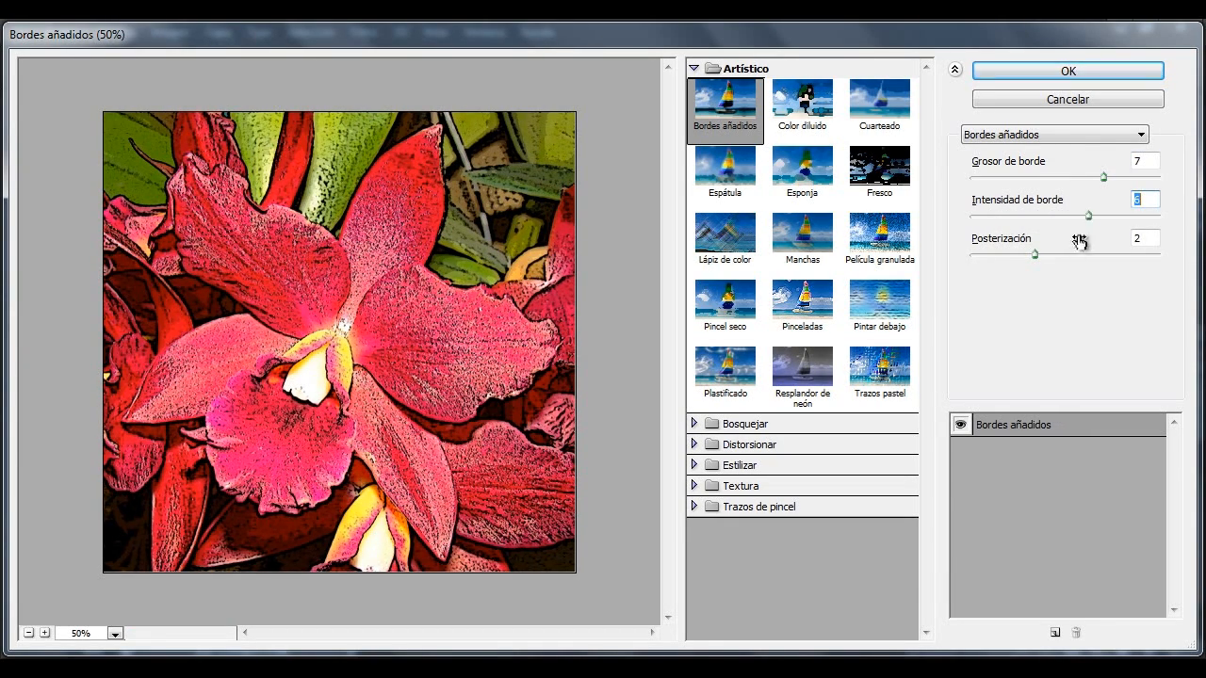
{"action": "left_click_drag", "start_coordinate": [1037, 257], "coordinate": [1159, 273]}
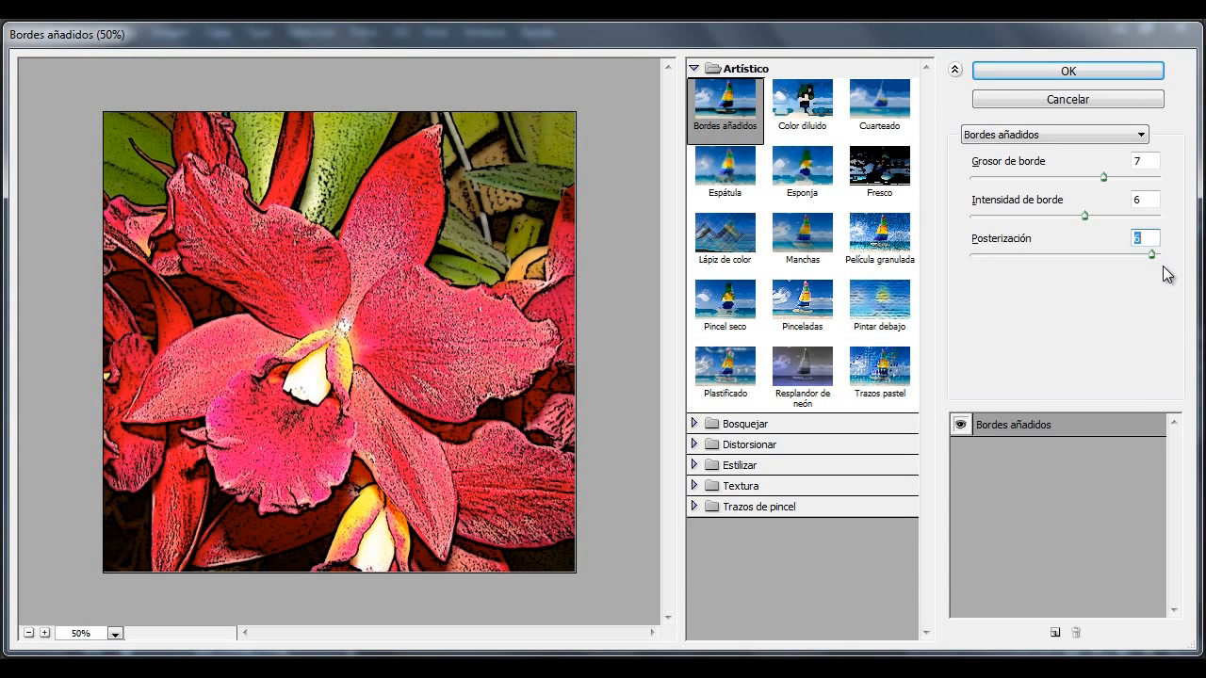
Step: Try the Color diluido filter with Detalle de pincel 5, Intensidad de sombra 1 and Textura 1
{"action": "left_click", "coordinate": [811, 102]}
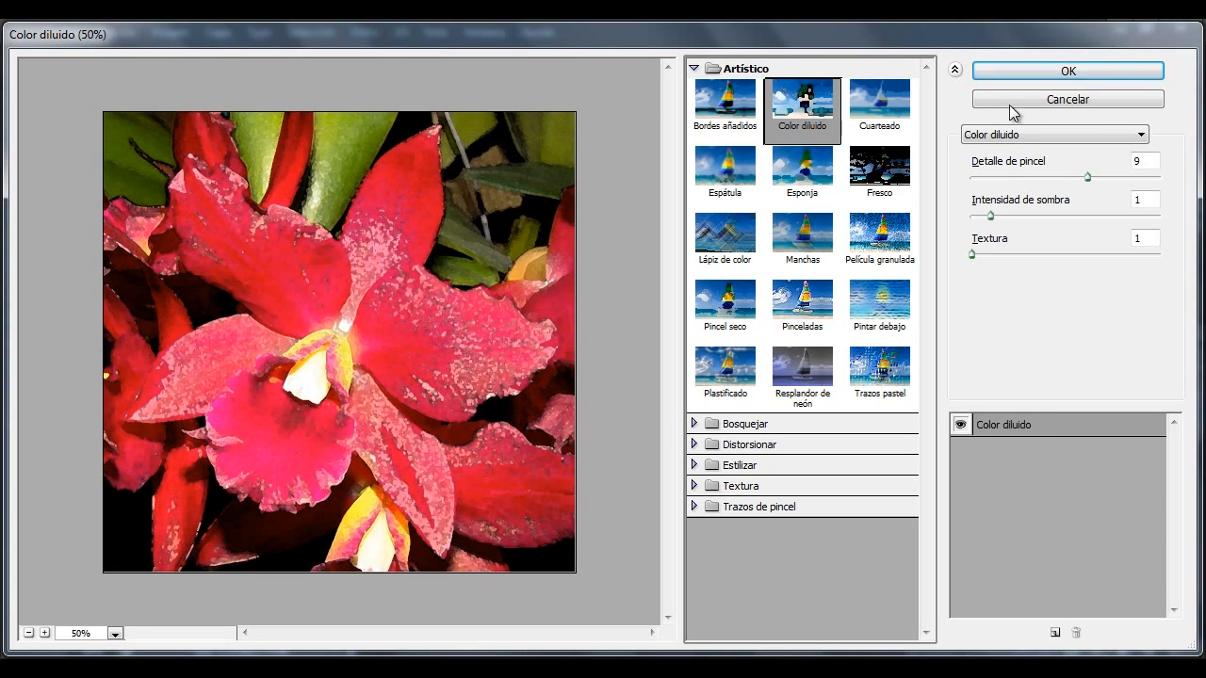
{"action": "mouse_move", "coordinate": [1087, 177]}
{"action": "left_mouse_down"}
{"action": "mouse_move", "coordinate": [1169, 184]}
{"action": "mouse_move", "coordinate": [975, 179]}
{"action": "left_mouse_up"}
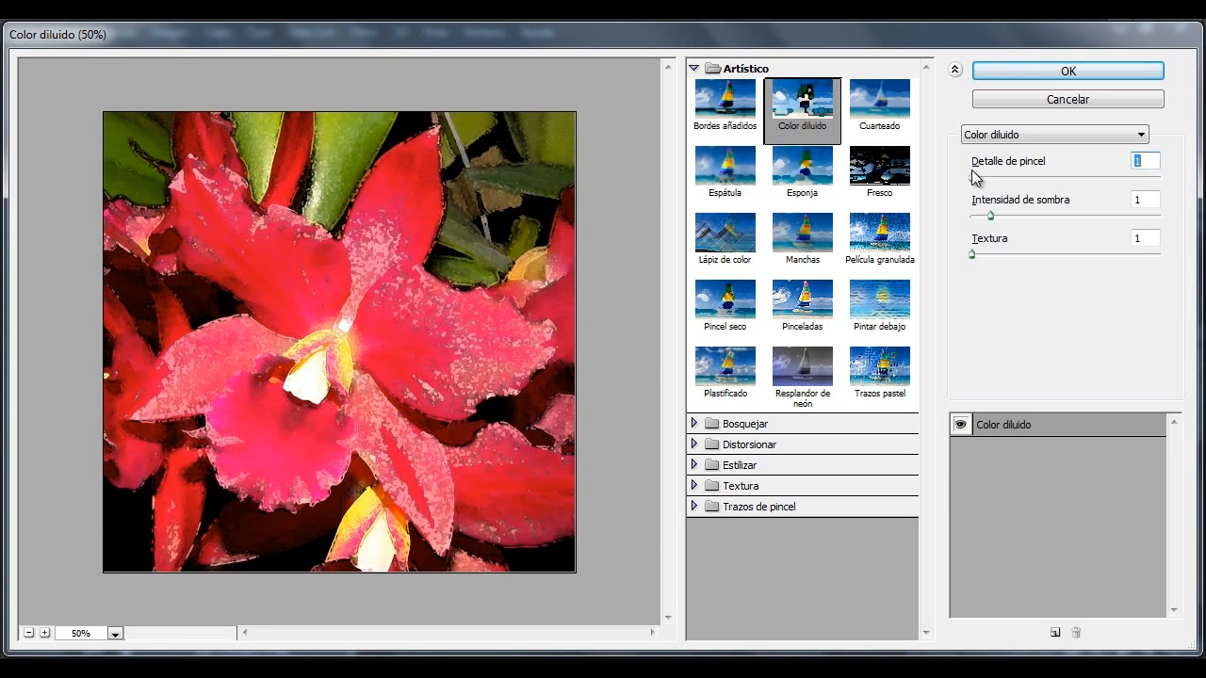
{"action": "left_click_drag", "start_coordinate": [975, 179], "coordinate": [1030, 179]}
{"action": "left_click", "coordinate": [990, 220]}
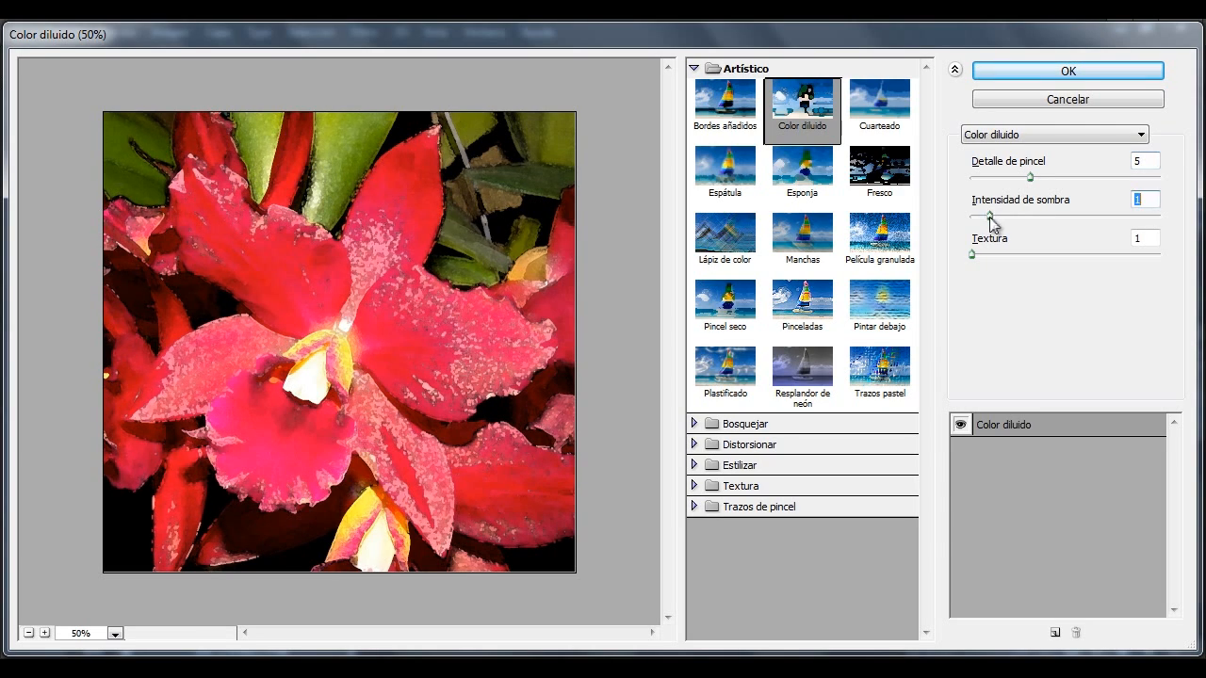
{"action": "left_click_drag", "start_coordinate": [991, 223], "coordinate": [1015, 267]}
{"action": "left_click", "coordinate": [973, 255]}
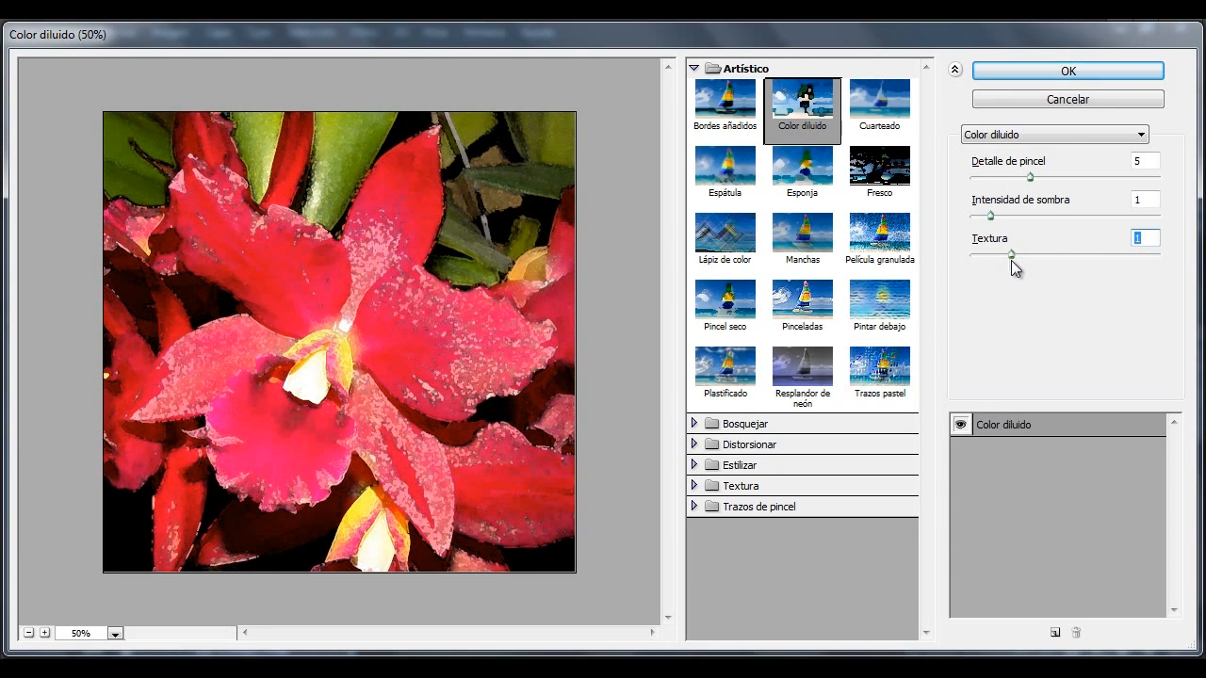
Step: Try the Cuarteado filter with Número de niveles 8, Simplicidad de borde 7 and Fidelidad de borde 2
{"action": "left_click", "coordinate": [902, 103]}
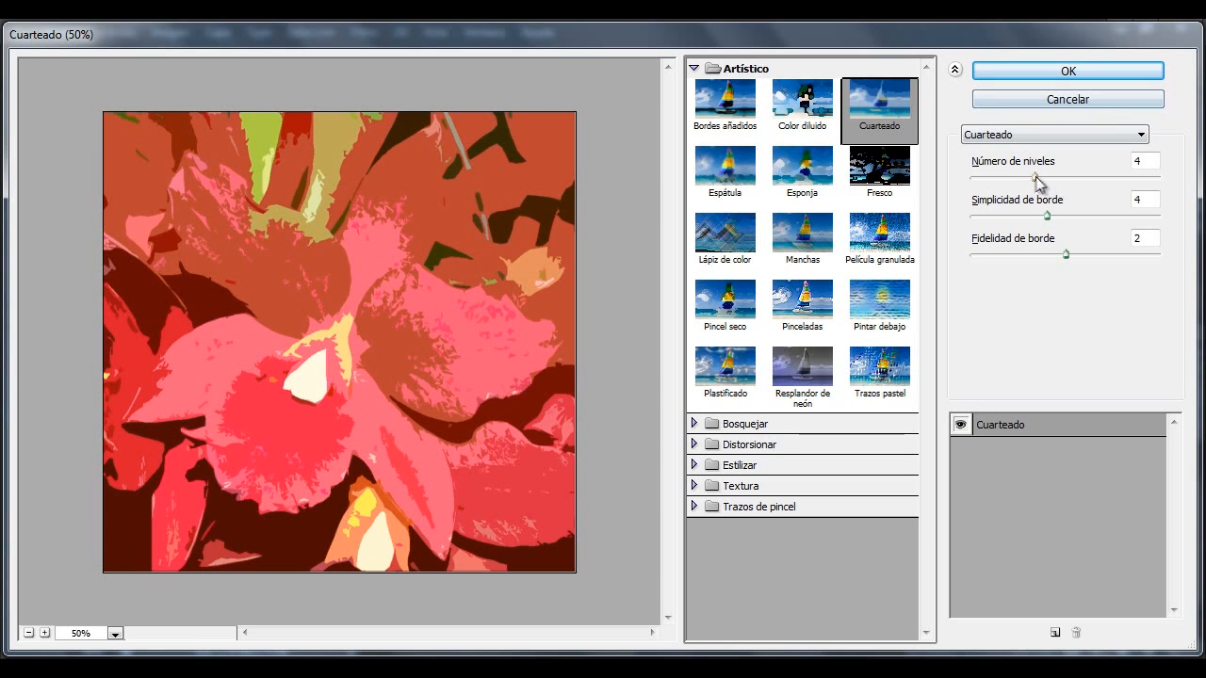
{"action": "left_click_drag", "start_coordinate": [1036, 177], "coordinate": [1161, 186]}
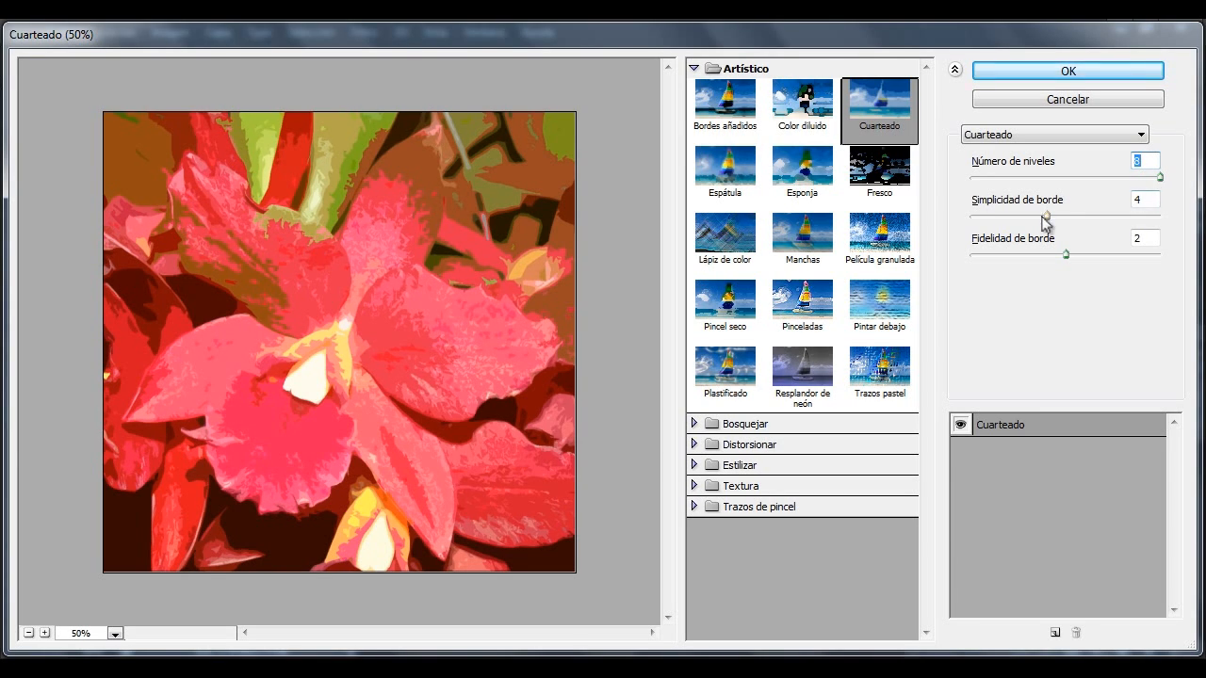
{"action": "left_click_drag", "start_coordinate": [1047, 216], "coordinate": [1061, 259]}
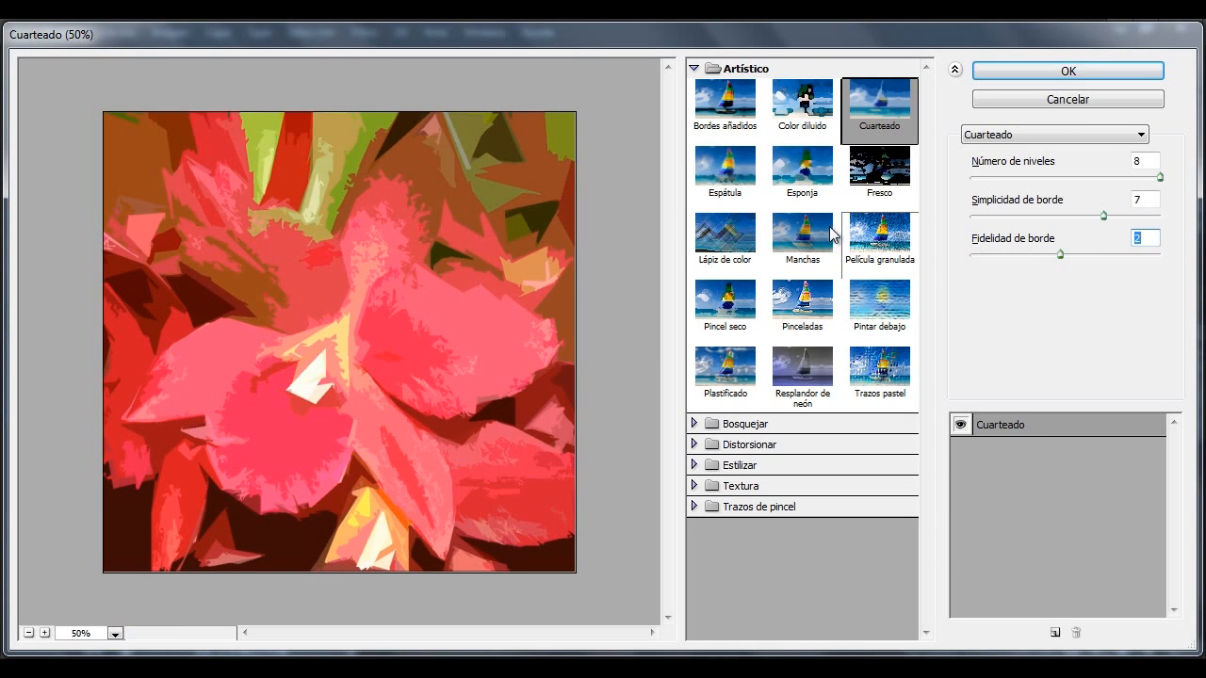
Step: Preview the Espátula filter and try Esponja with Tamaño de pincel 1, Definición 23 and Suavizado 3
{"action": "left_click", "coordinate": [732, 184]}
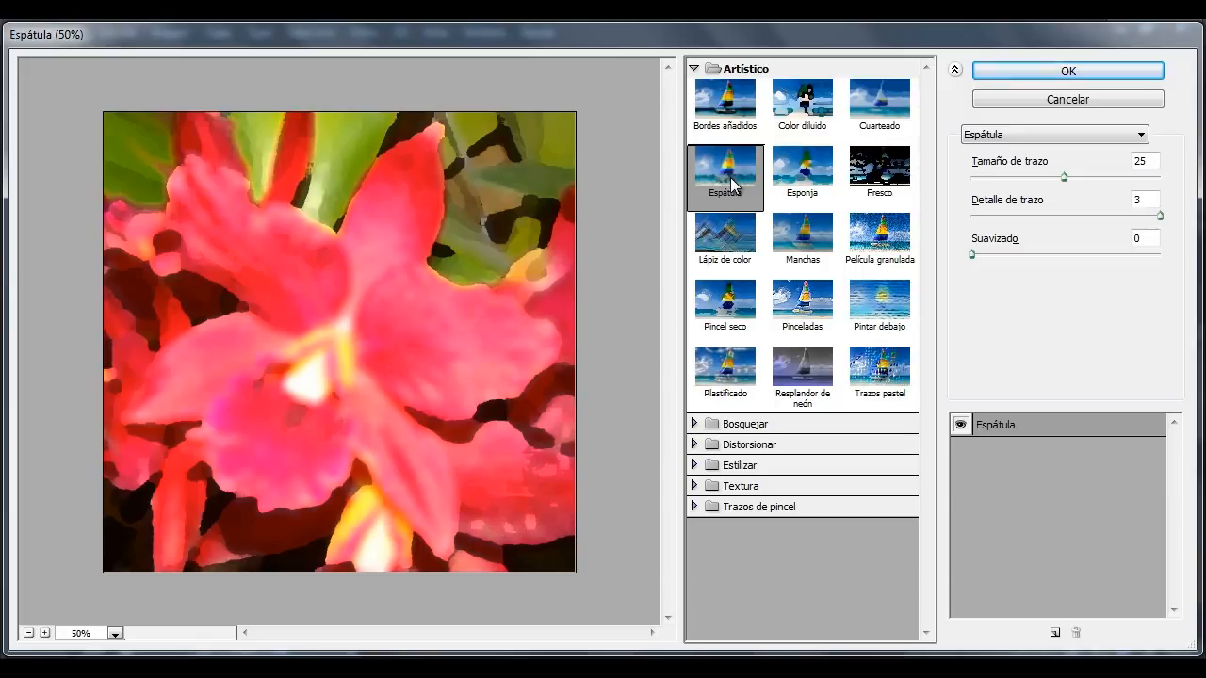
{"action": "left_click", "coordinate": [797, 182]}
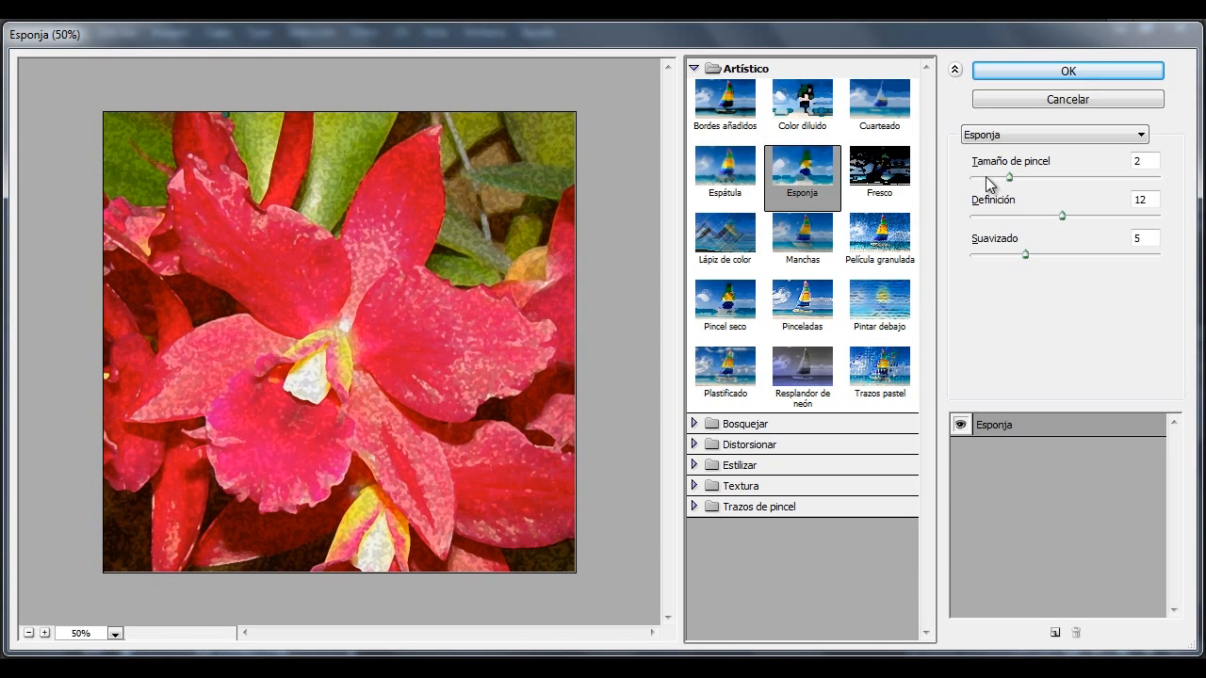
{"action": "mouse_move", "coordinate": [1009, 177]}
{"action": "left_mouse_down"}
{"action": "mouse_move", "coordinate": [1111, 177]}
{"action": "mouse_move", "coordinate": [1163, 204]}
{"action": "mouse_move", "coordinate": [1001, 180]}
{"action": "left_mouse_up"}
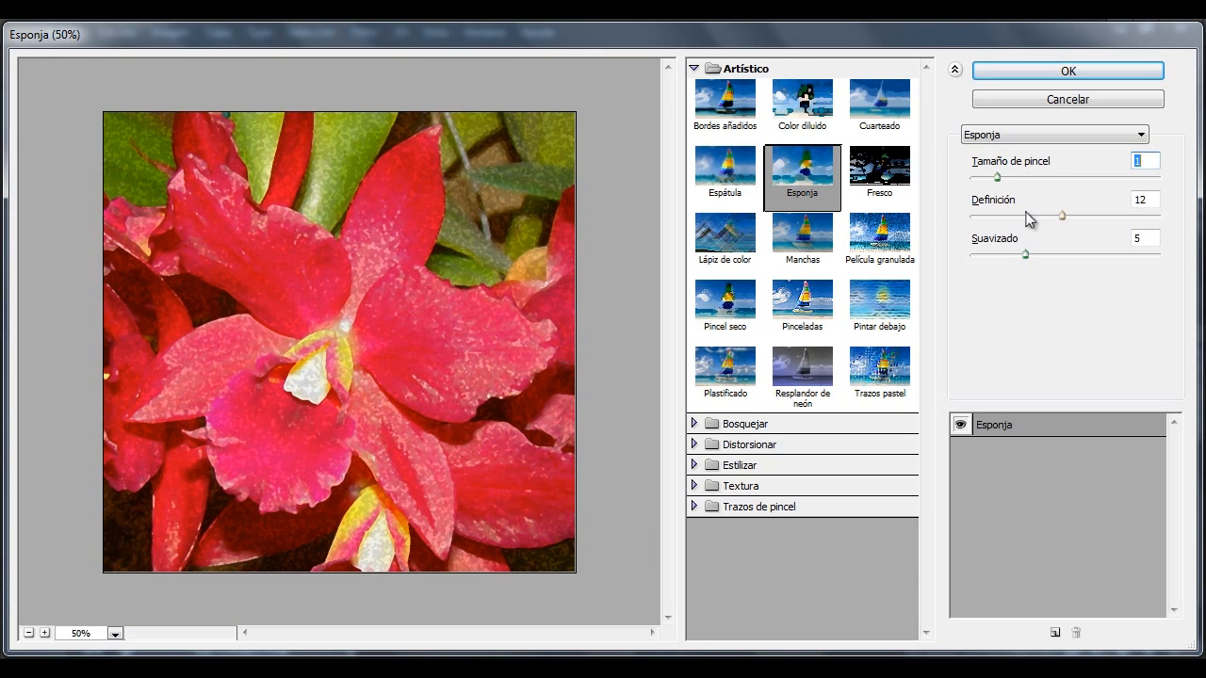
{"action": "left_click_drag", "start_coordinate": [1064, 221], "coordinate": [1149, 236]}
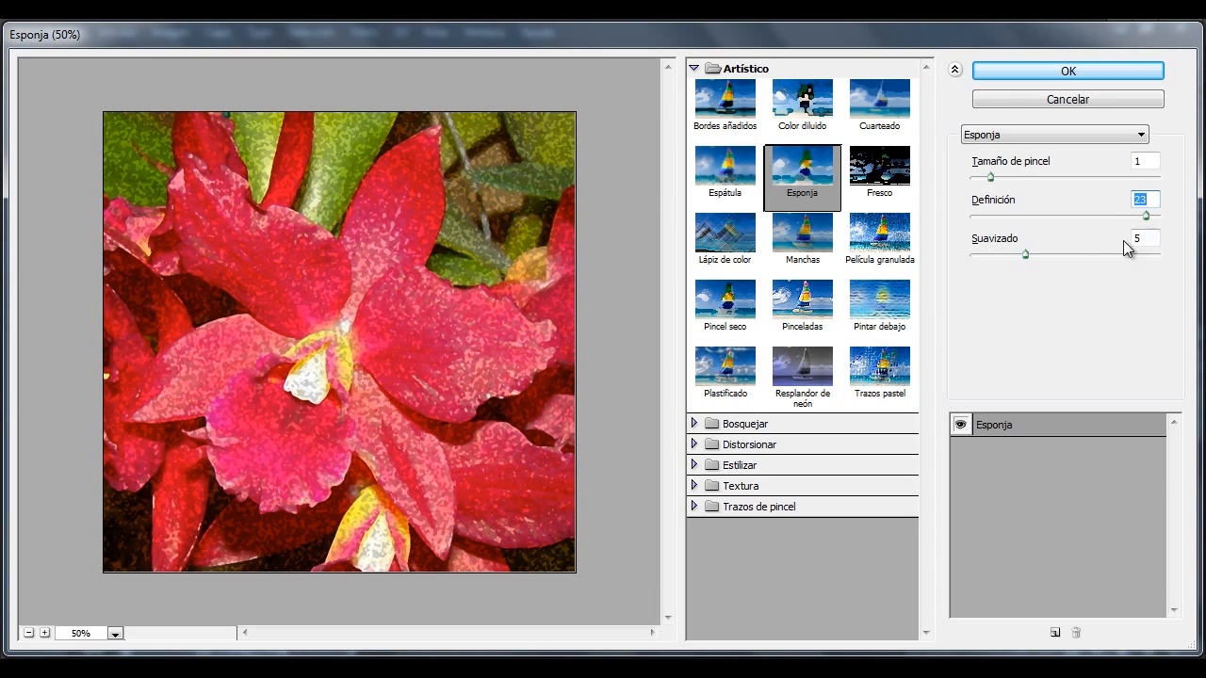
{"action": "left_click_drag", "start_coordinate": [1027, 254], "coordinate": [1002, 238]}
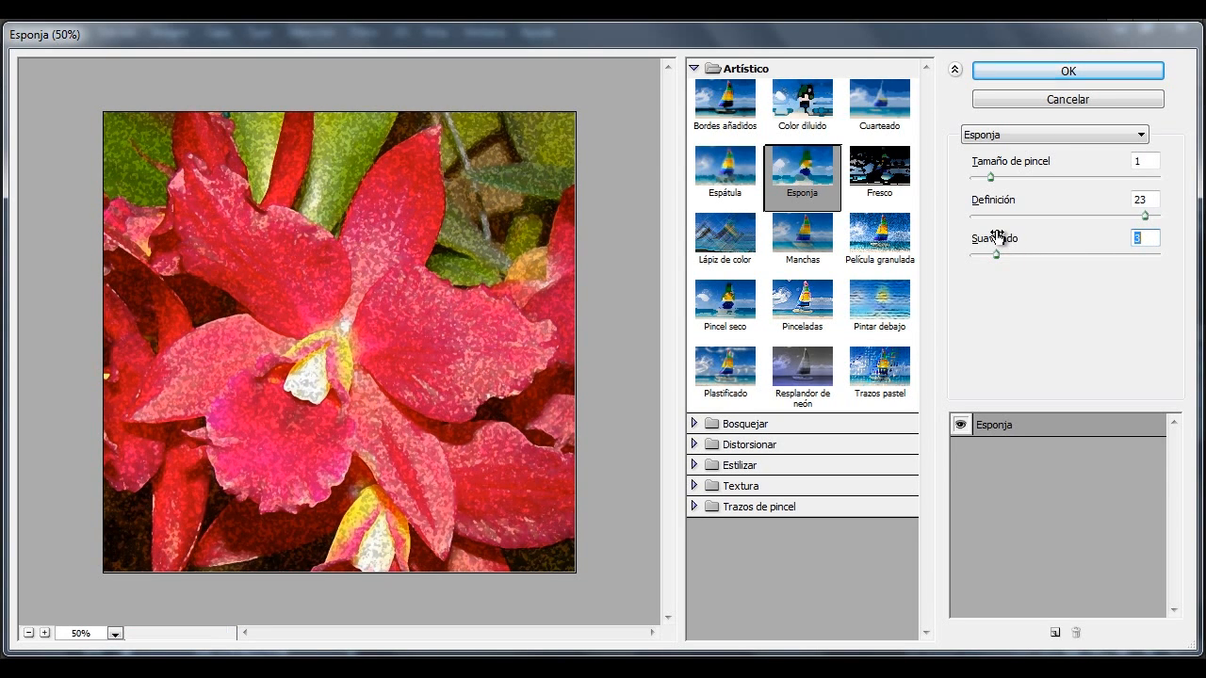
Step: Preview the Fresco filter and try Lápiz de color with Anchura de lápiz 16 and Presión de trazo 8
{"action": "left_click", "coordinate": [892, 179]}
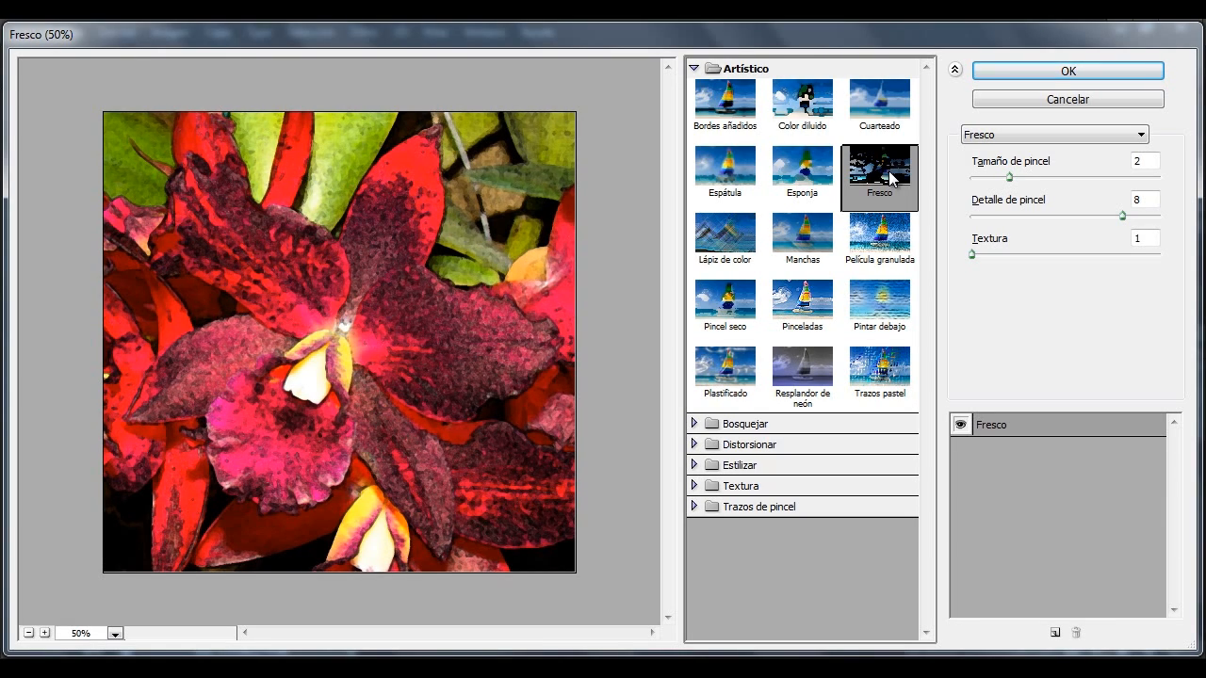
{"action": "left_click", "coordinate": [737, 243]}
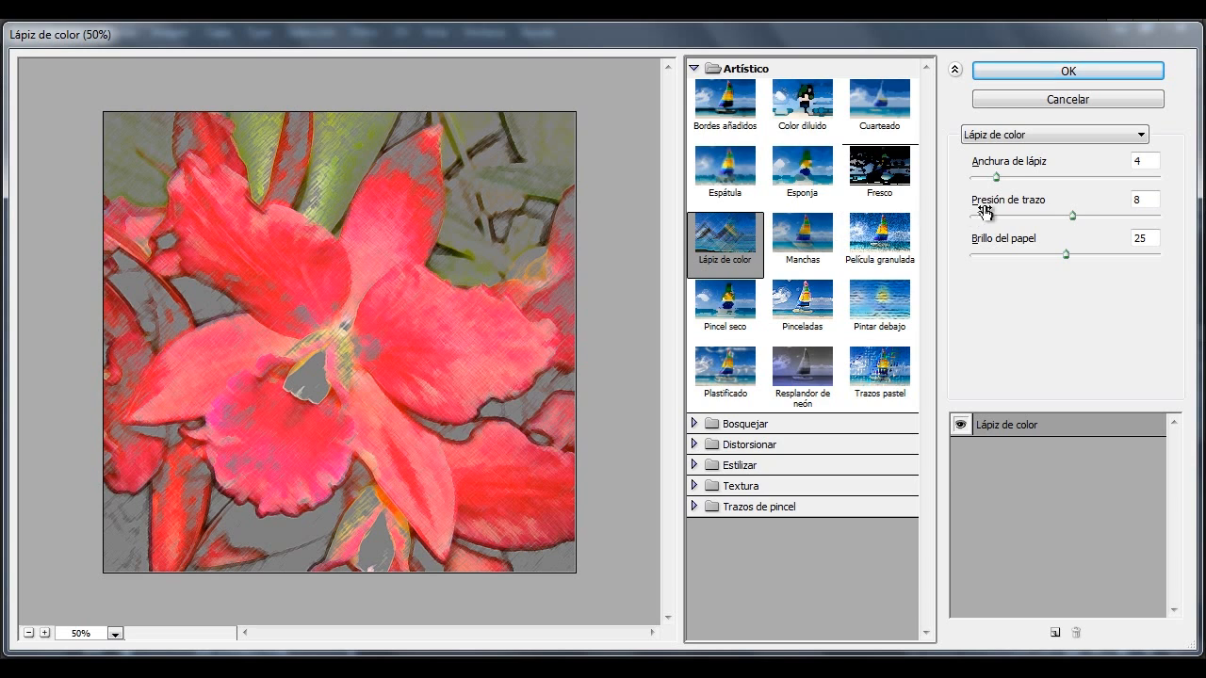
{"action": "mouse_move", "coordinate": [996, 182]}
{"action": "left_mouse_down"}
{"action": "mouse_move", "coordinate": [1094, 194]}
{"action": "mouse_move", "coordinate": [1083, 221]}
{"action": "mouse_move", "coordinate": [1173, 231]}
{"action": "mouse_move", "coordinate": [982, 216]}
{"action": "mouse_move", "coordinate": [1079, 231]}
{"action": "left_mouse_up"}
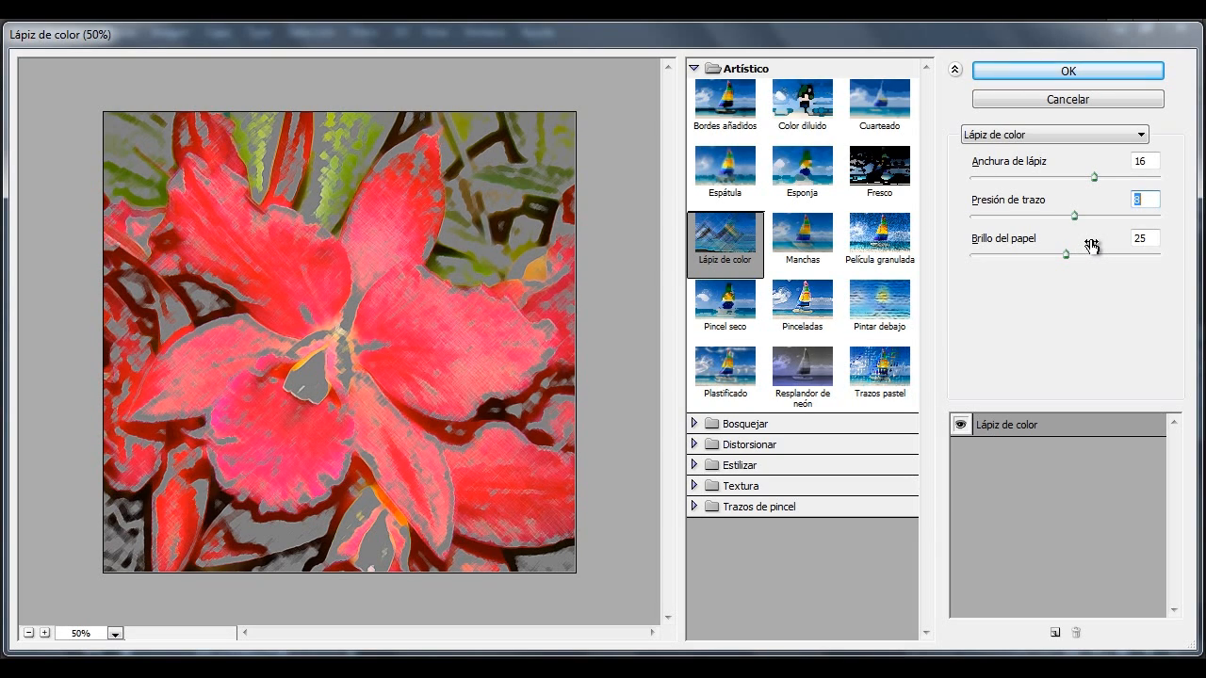
Step: Preview the Manchas, Película granulada and Pincel seco filters on the image with their existing settings
{"action": "left_click", "coordinate": [806, 247]}
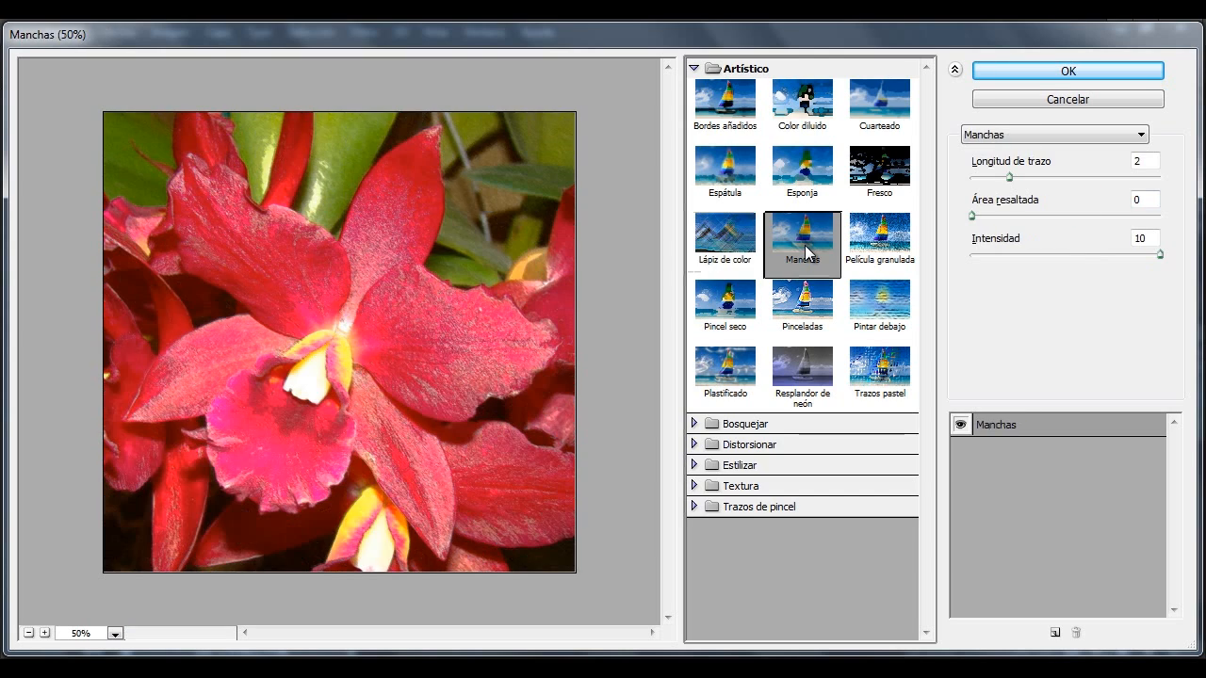
{"action": "left_click", "coordinate": [886, 252]}
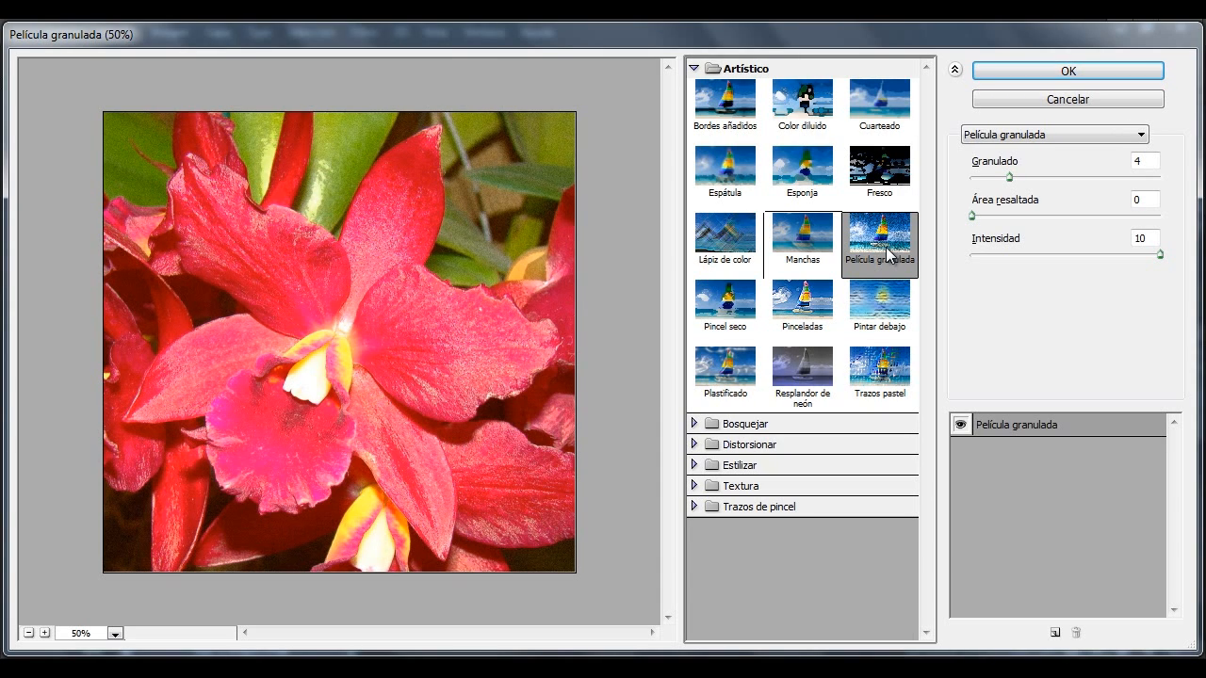
{"action": "left_click", "coordinate": [728, 311]}
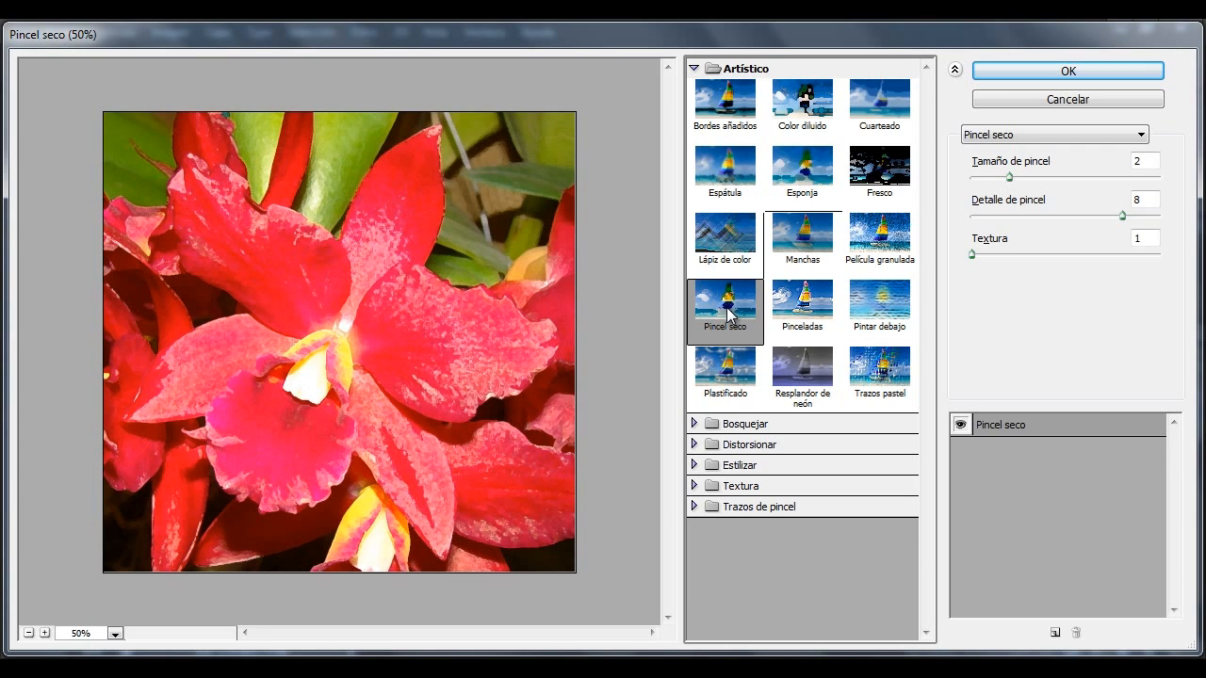
Step: Switch to the Pinceladas filter with Tamaño de pincel 29 and Enfoque 11
{"action": "left_click", "coordinate": [805, 315]}
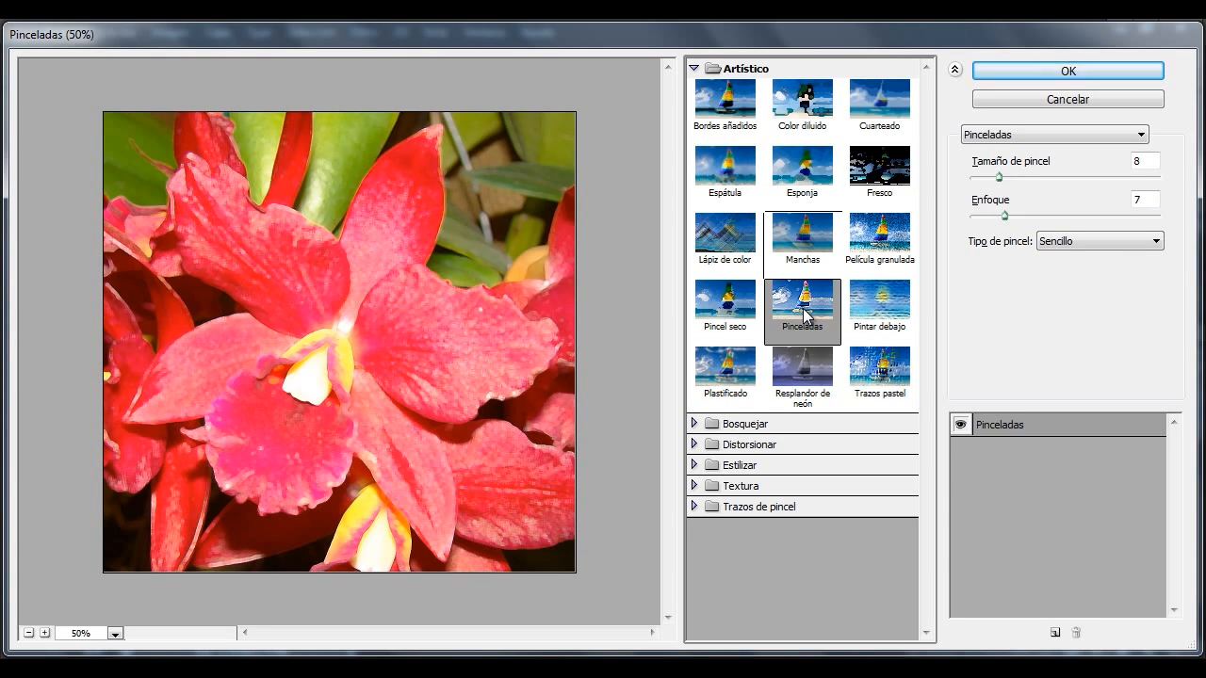
{"action": "left_click_drag", "start_coordinate": [999, 177], "coordinate": [1079, 194]}
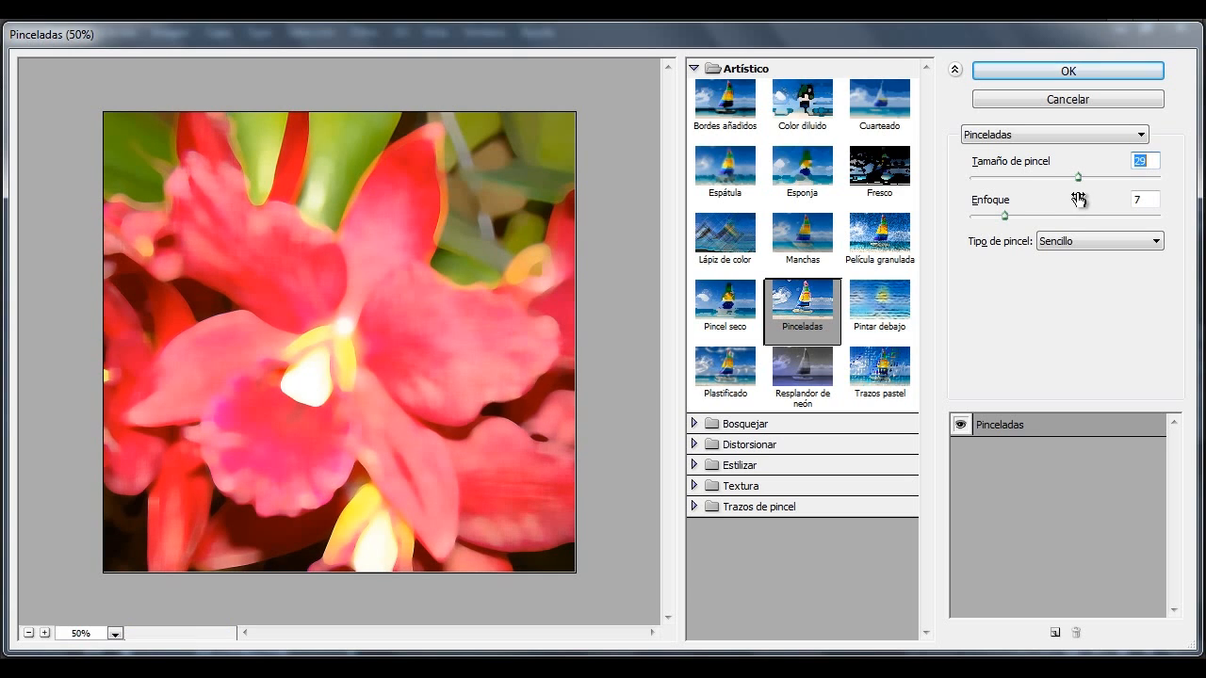
{"action": "mouse_move", "coordinate": [1005, 217]}
{"action": "left_mouse_down"}
{"action": "mouse_move", "coordinate": [1110, 242]}
{"action": "mouse_move", "coordinate": [970, 226]}
{"action": "mouse_move", "coordinate": [1025, 223]}
{"action": "left_mouse_up"}
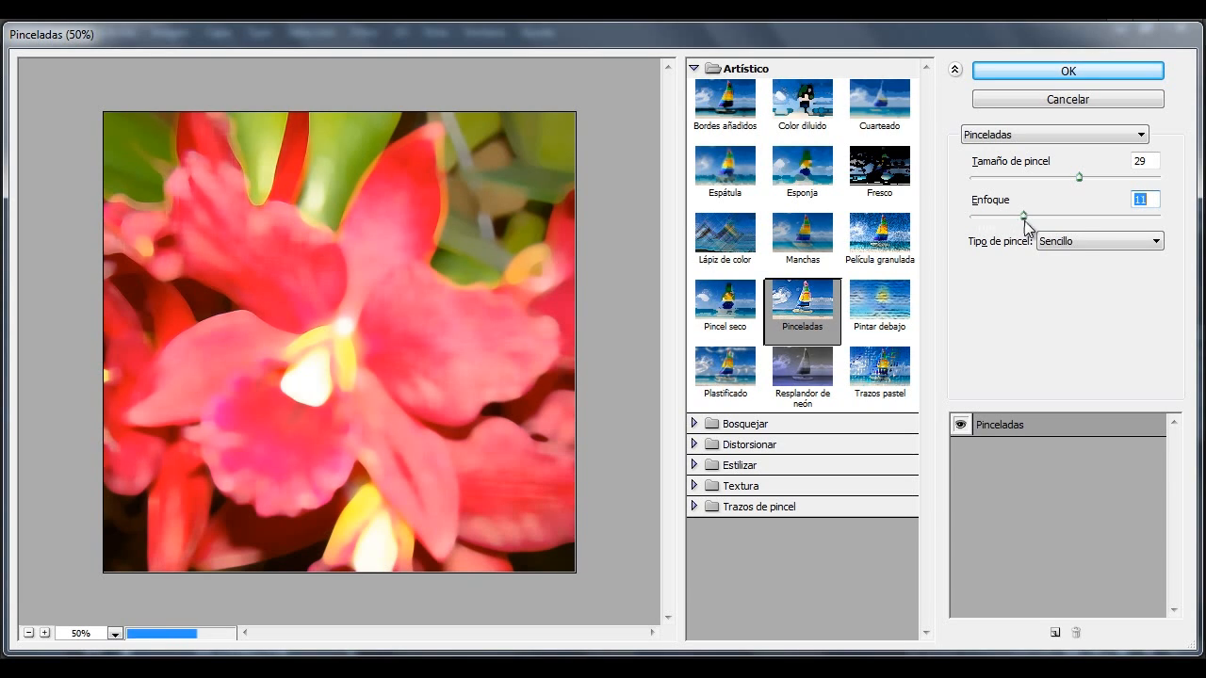
Step: Preview the Pinceladas brush types Rugosidad clara, Rugosidad oscura, Enfocado, Borroso and Destello, and return Tipo de pincel to Sencillo
{"action": "left_click", "coordinate": [1106, 247]}
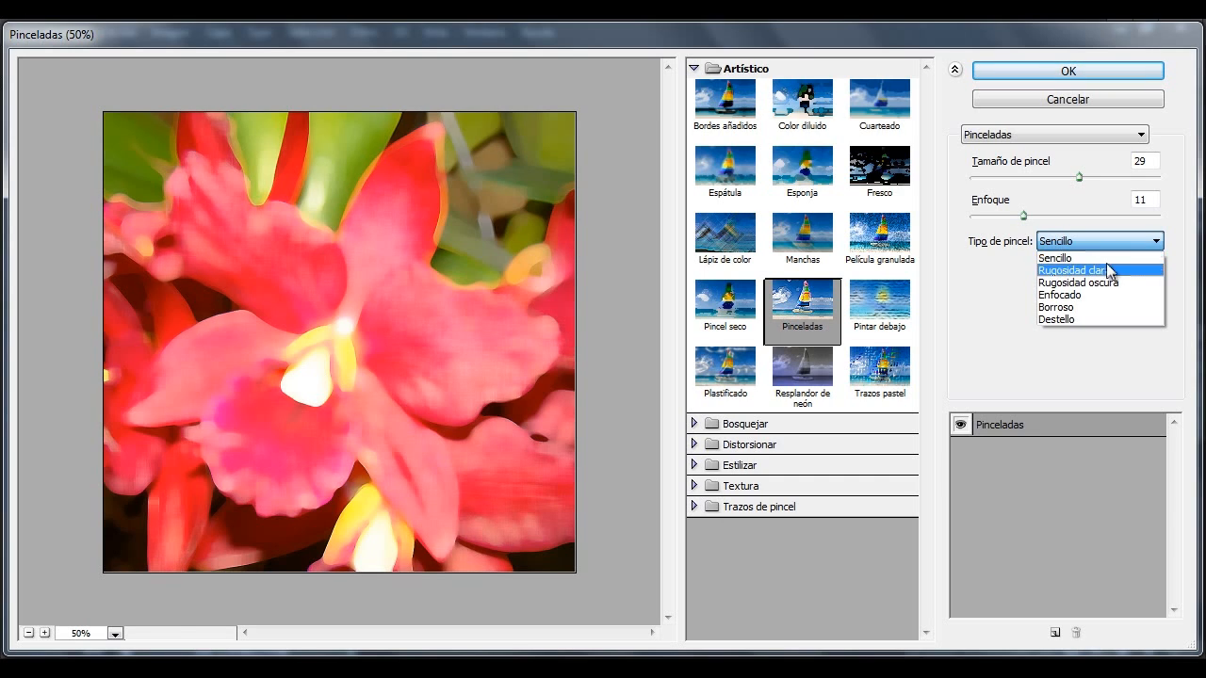
{"action": "left_click", "coordinate": [1109, 267]}
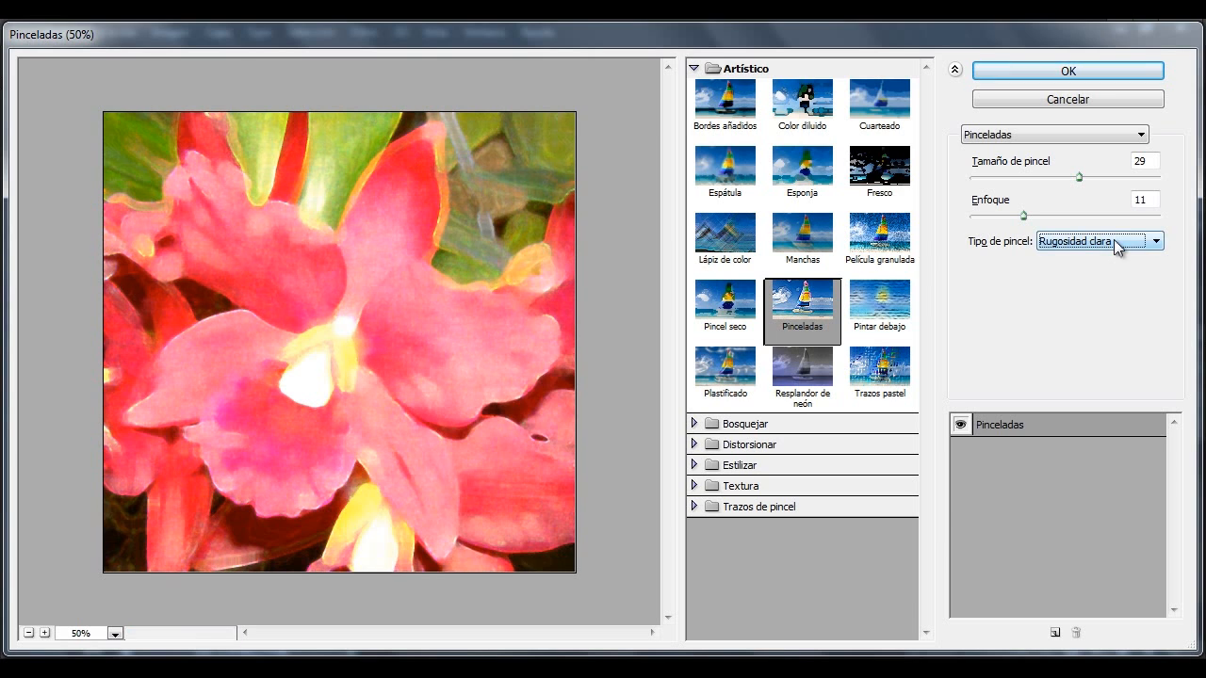
{"action": "left_click", "coordinate": [1116, 247]}
{"action": "left_click", "coordinate": [1111, 279]}
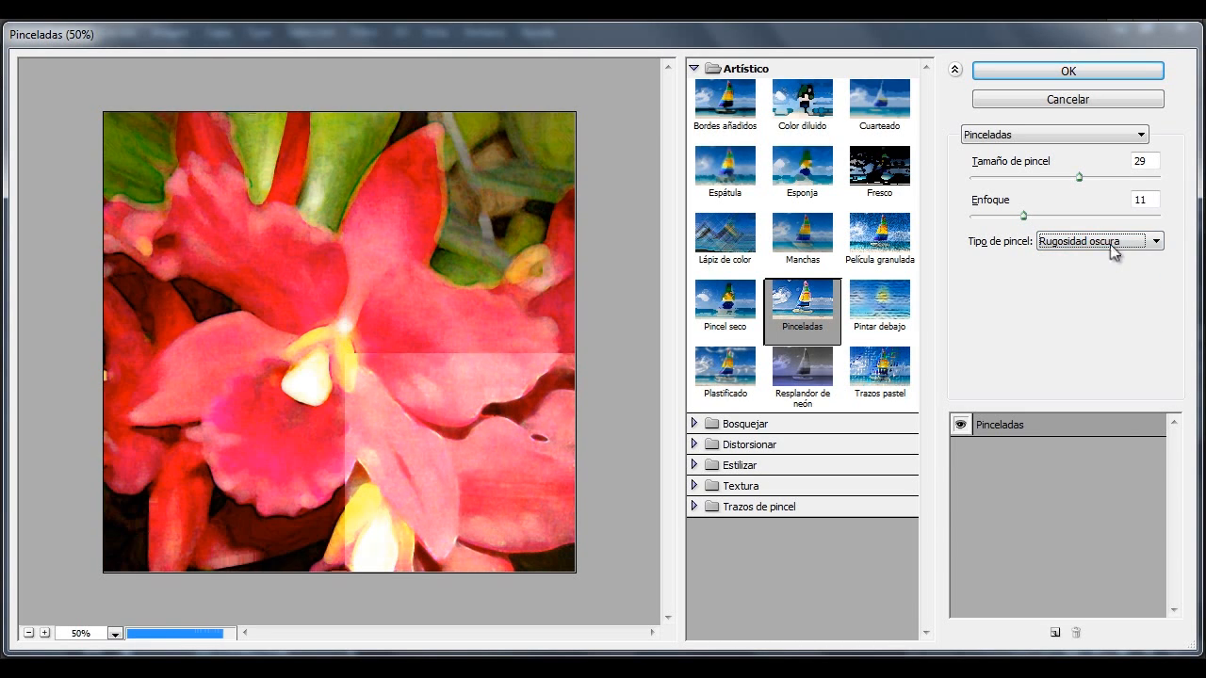
{"action": "left_click", "coordinate": [1117, 249]}
{"action": "left_click", "coordinate": [1090, 297]}
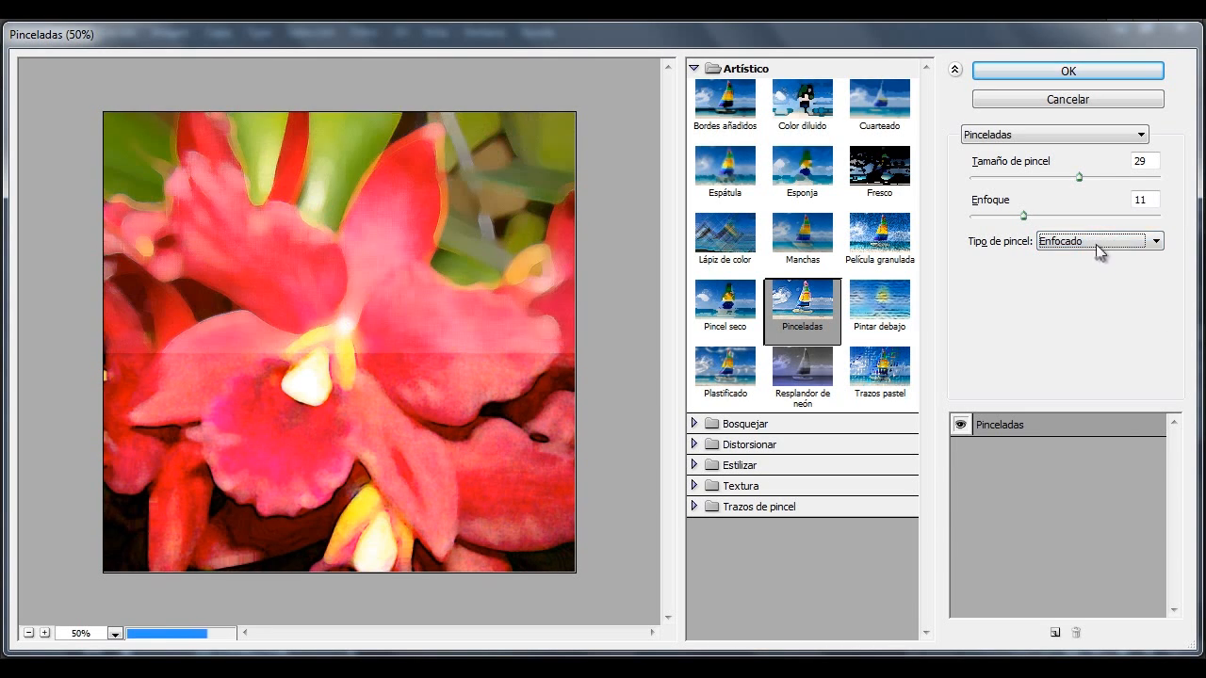
{"action": "left_click", "coordinate": [1098, 244]}
{"action": "left_click", "coordinate": [1085, 310]}
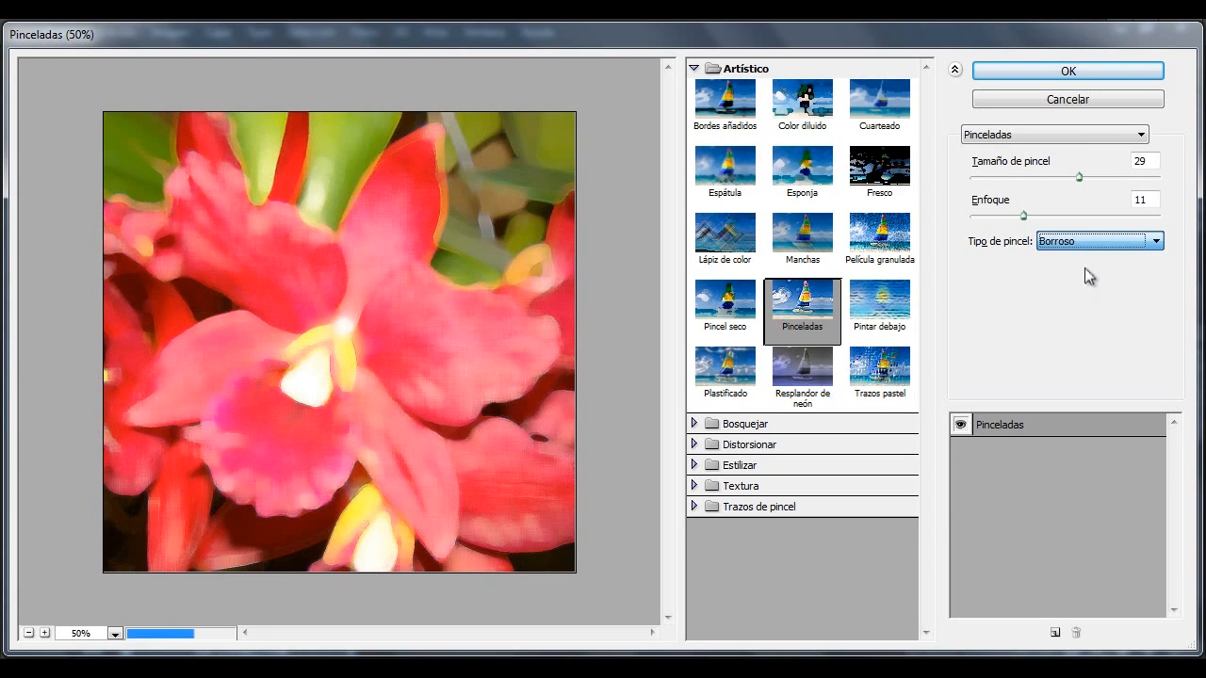
{"action": "left_click", "coordinate": [1091, 247]}
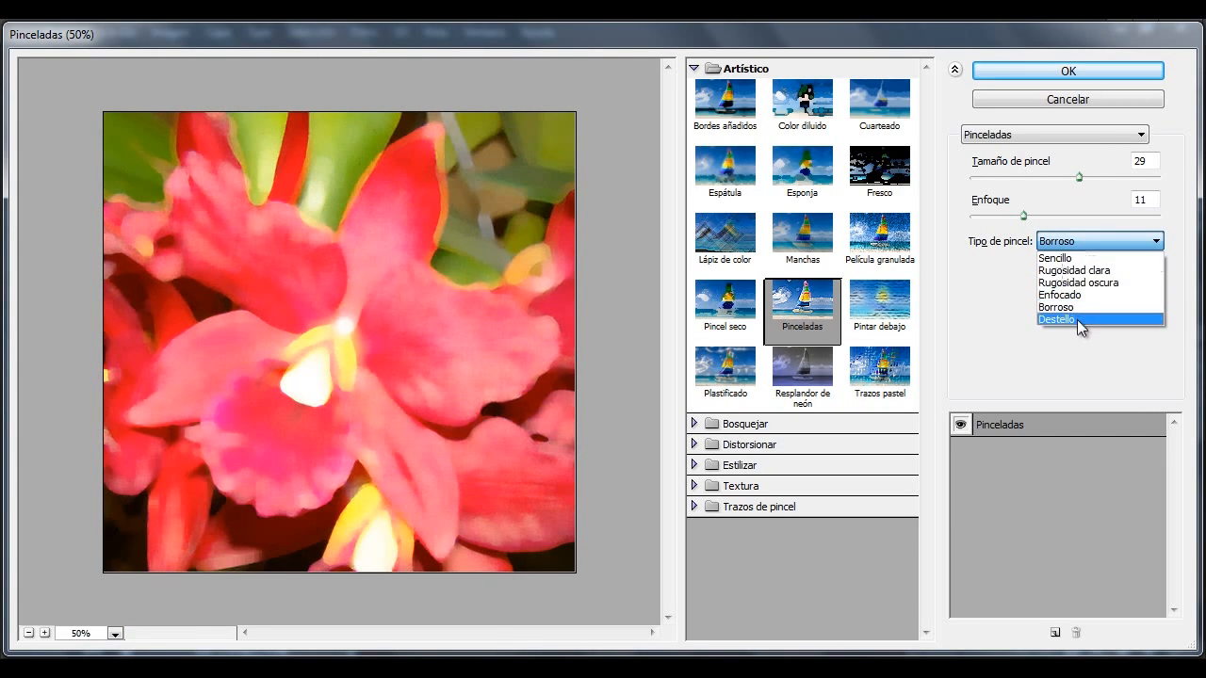
{"action": "left_click", "coordinate": [1077, 320]}
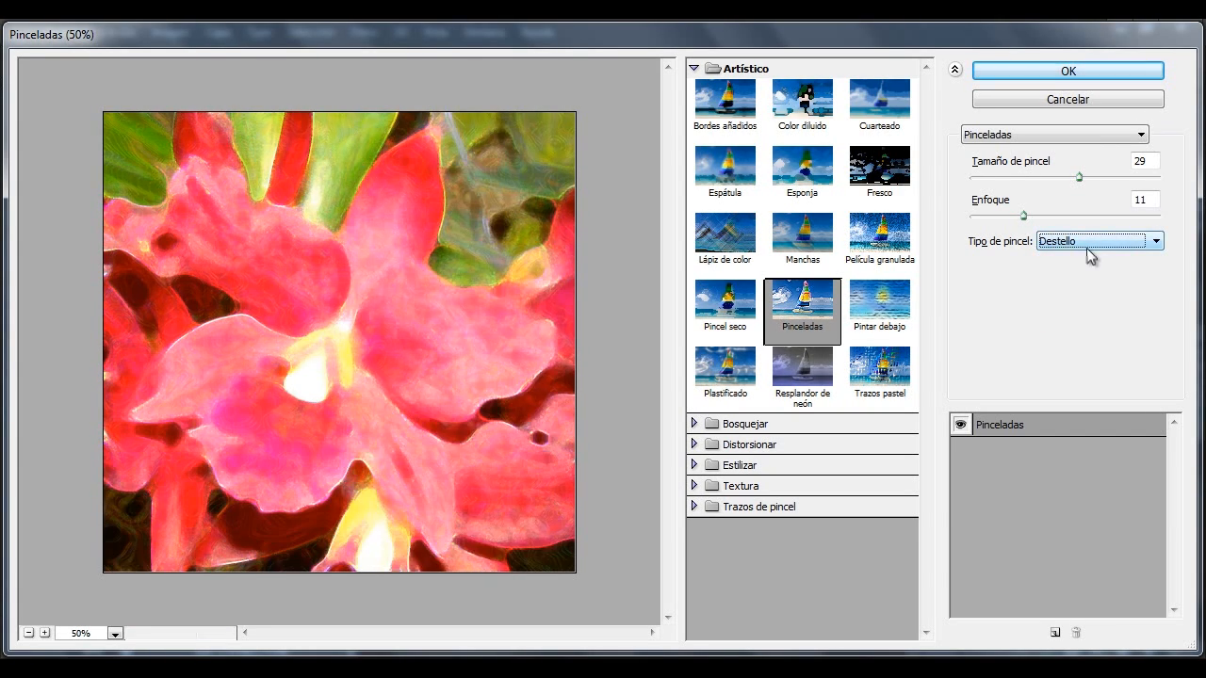
{"action": "left_click", "coordinate": [1088, 247]}
{"action": "left_click", "coordinate": [1085, 256]}
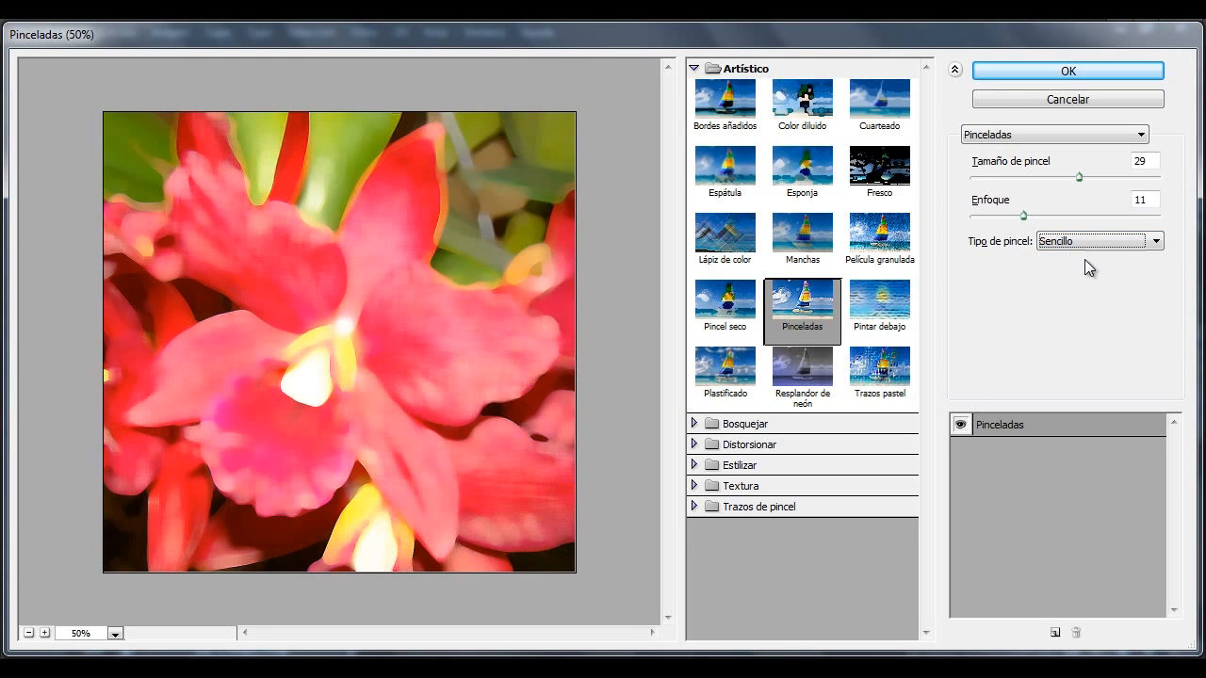
Step: Preview the Pintar debajo, Plastificado, Resplandor de neón and Trazos pastel filters on the image with their existing settings
{"action": "left_click", "coordinate": [868, 300]}
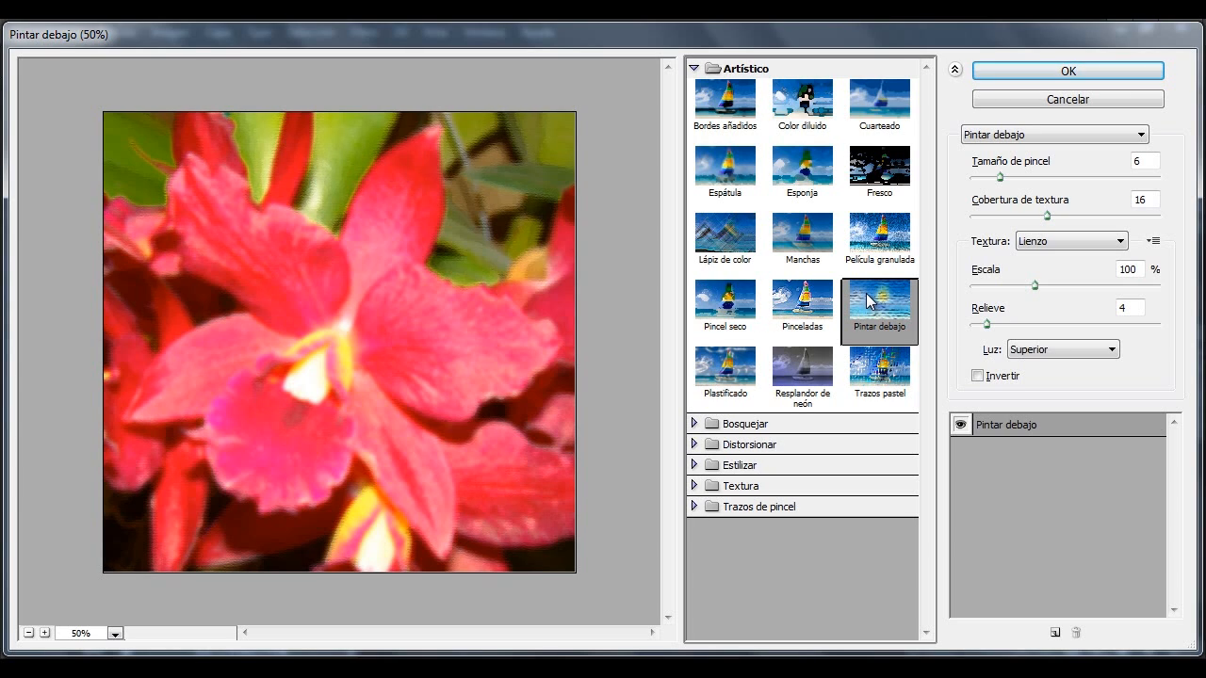
{"action": "left_click", "coordinate": [732, 368]}
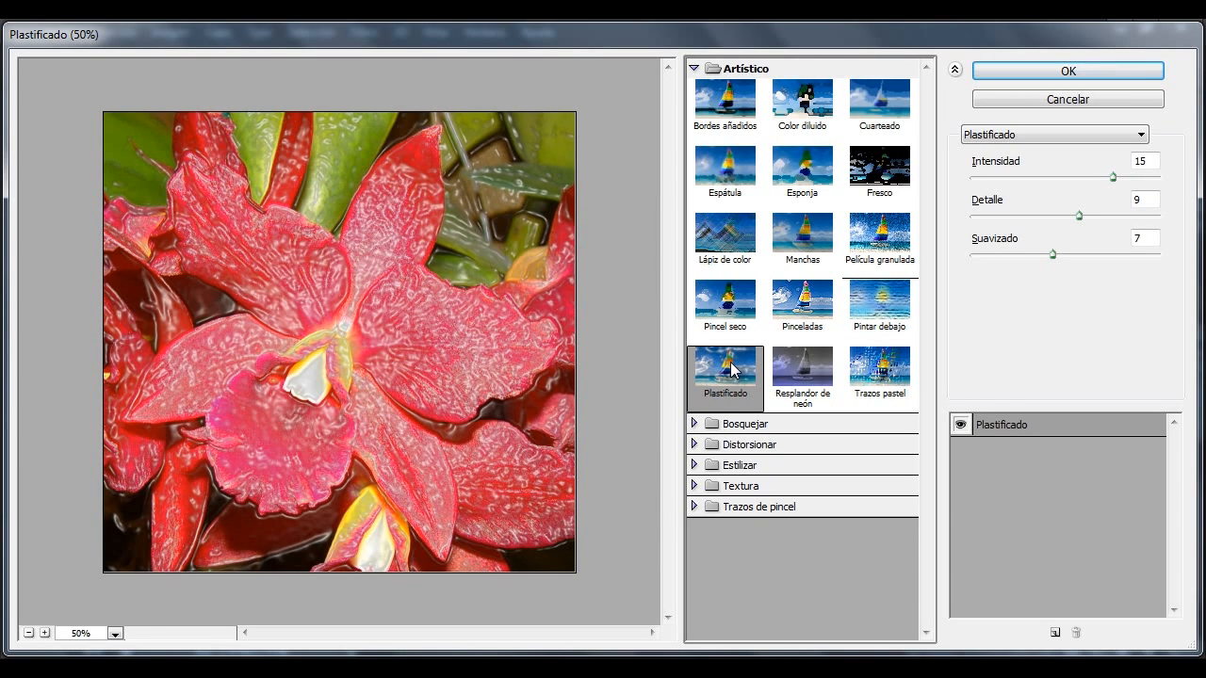
{"action": "left_click", "coordinate": [819, 375]}
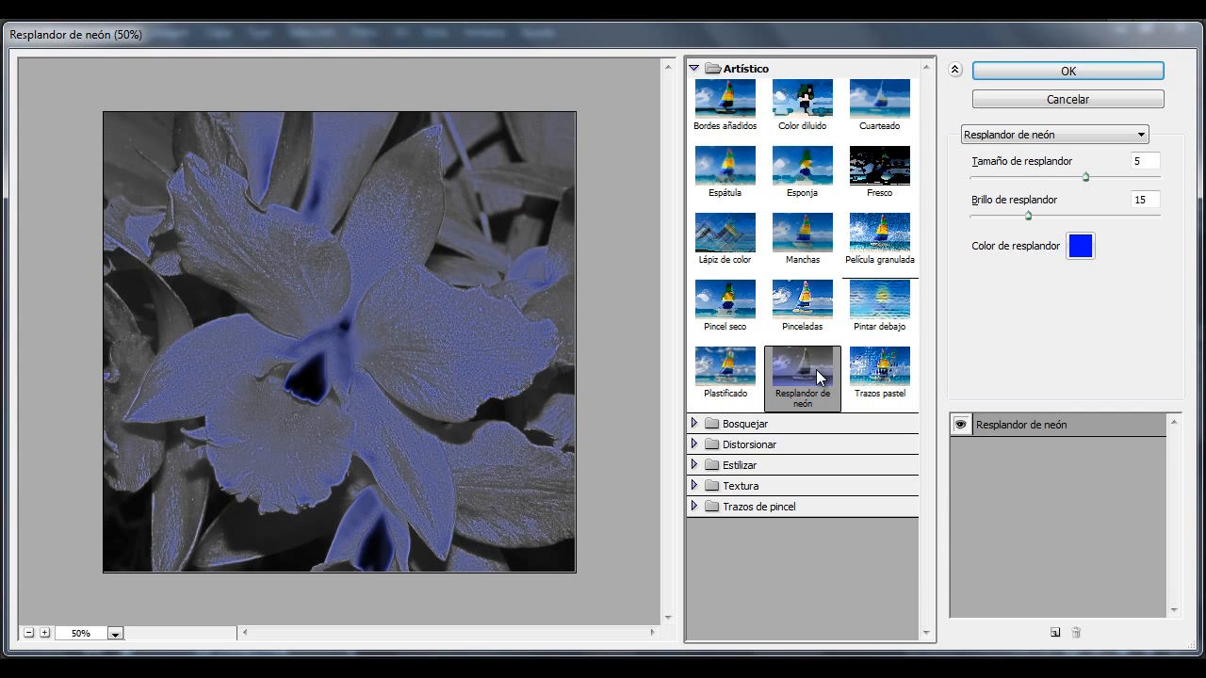
{"action": "left_click", "coordinate": [877, 379]}
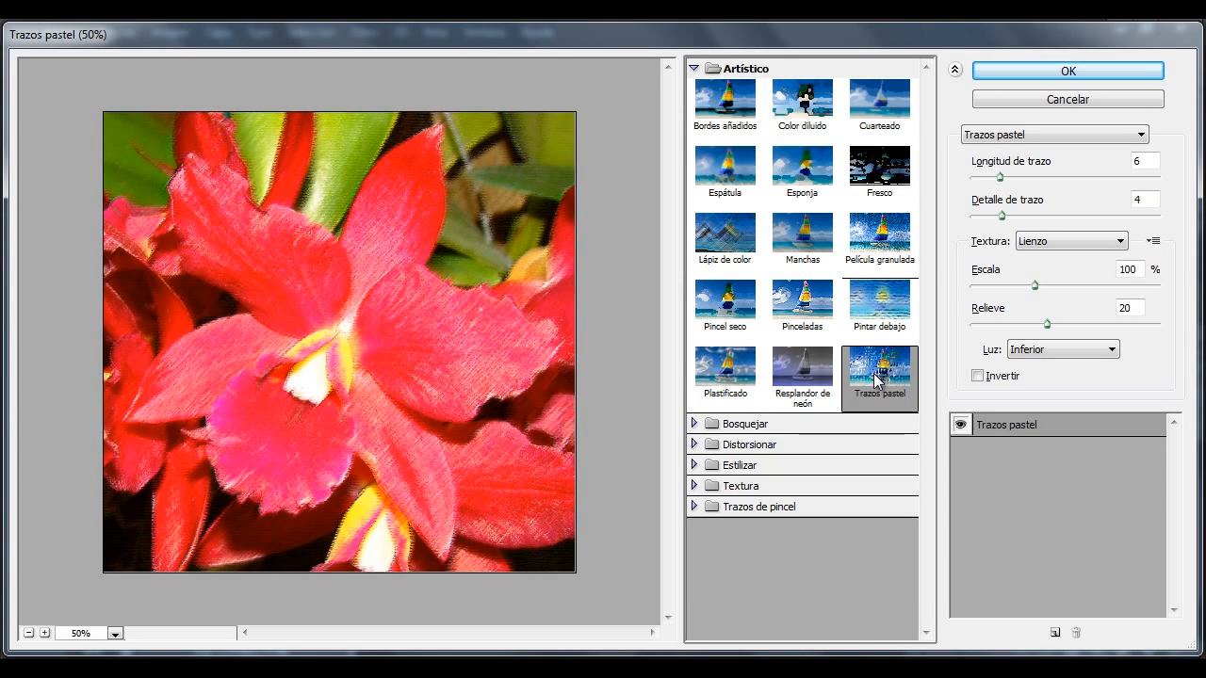
Step: Add a second effect layer, assigning Bordes añadidos to the upper layer and Pinceladas to the lower one
{"action": "left_click", "coordinate": [1055, 634]}
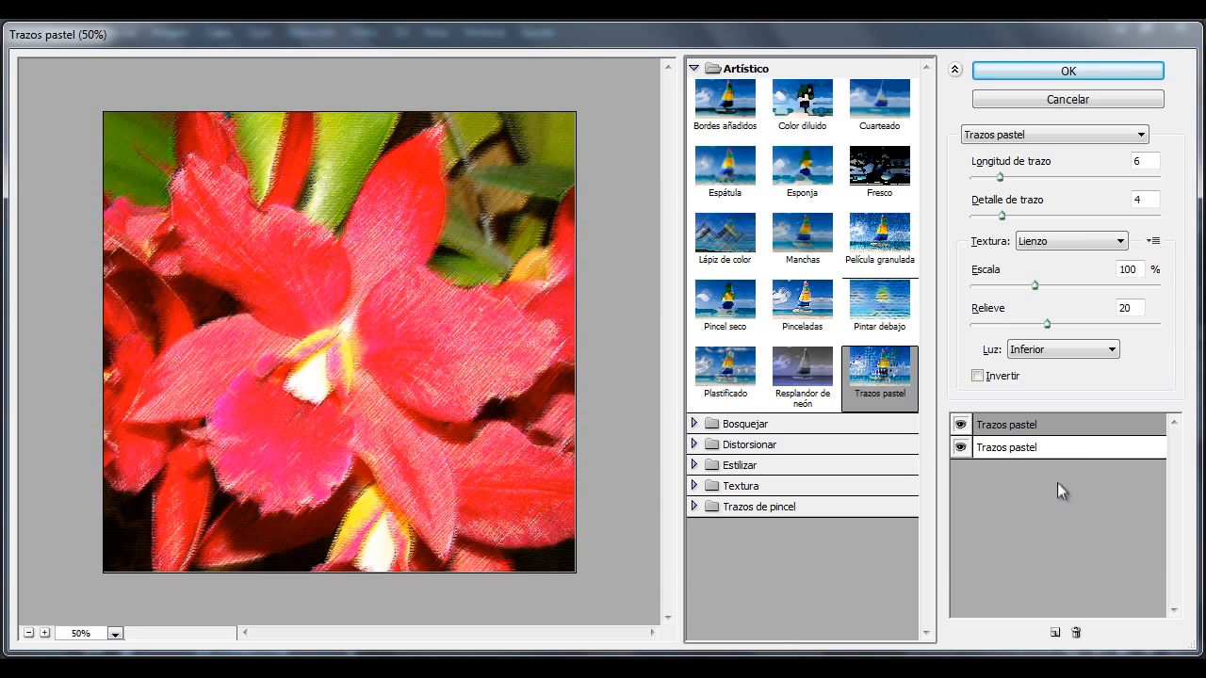
{"action": "left_click", "coordinate": [1018, 424]}
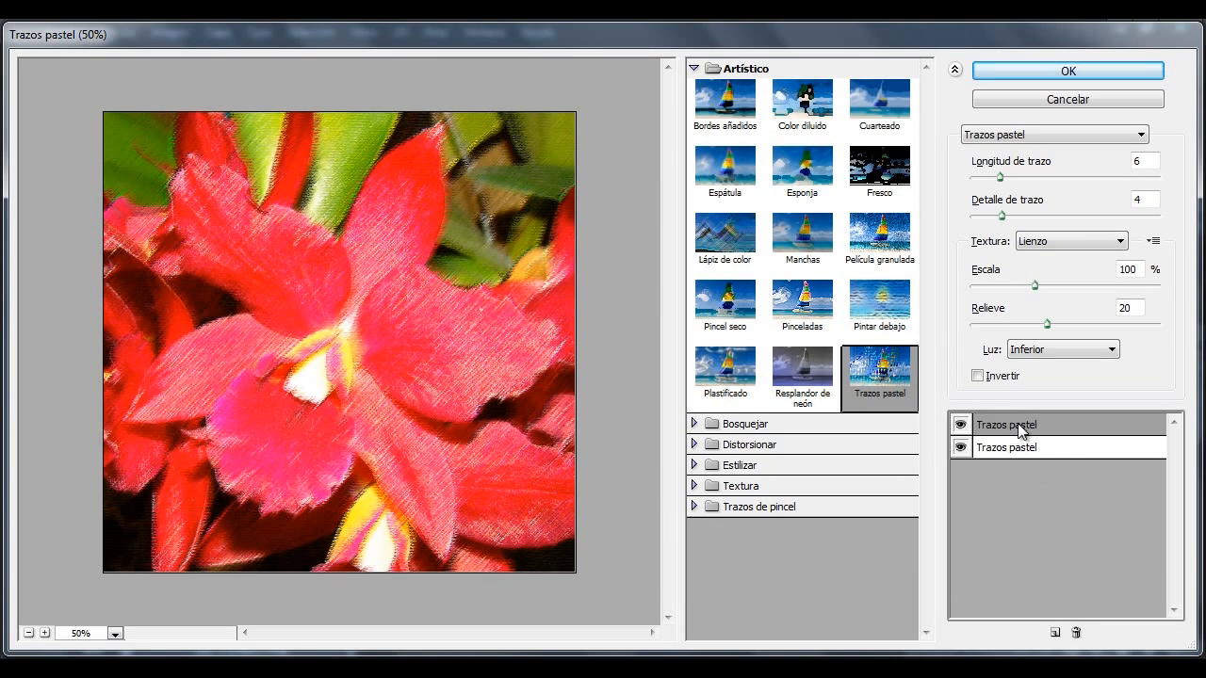
{"action": "left_click", "coordinate": [737, 109]}
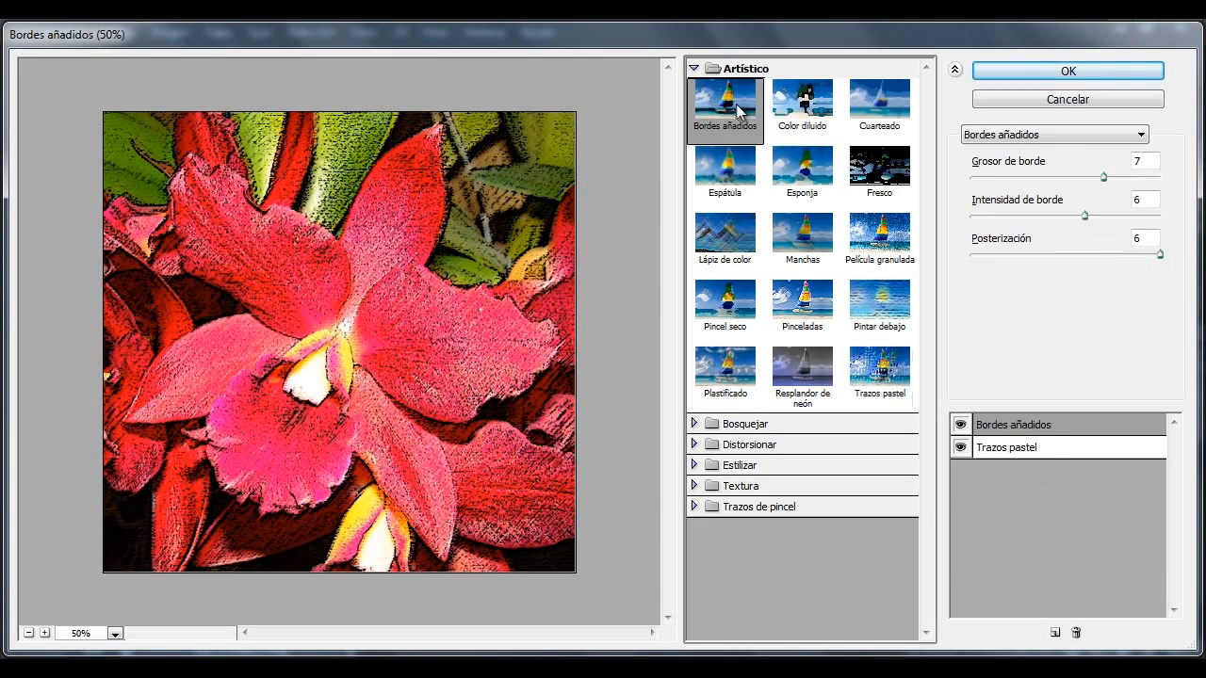
{"action": "left_click", "coordinate": [1007, 450]}
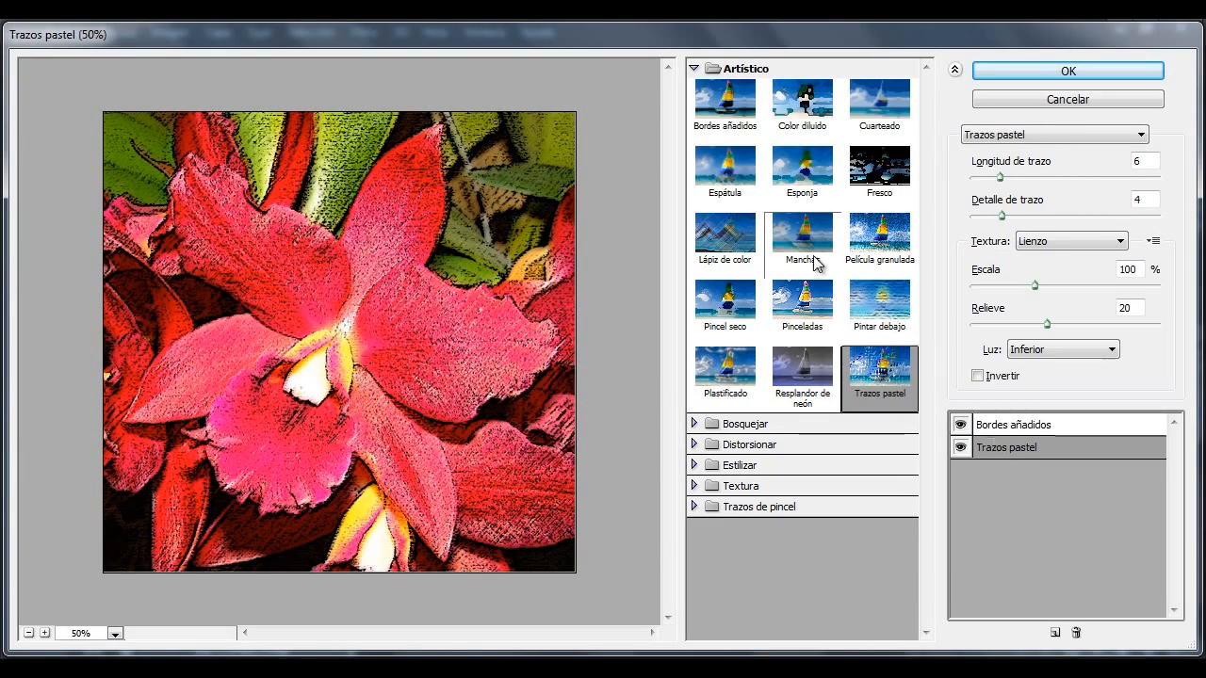
{"action": "left_click", "coordinate": [804, 321]}
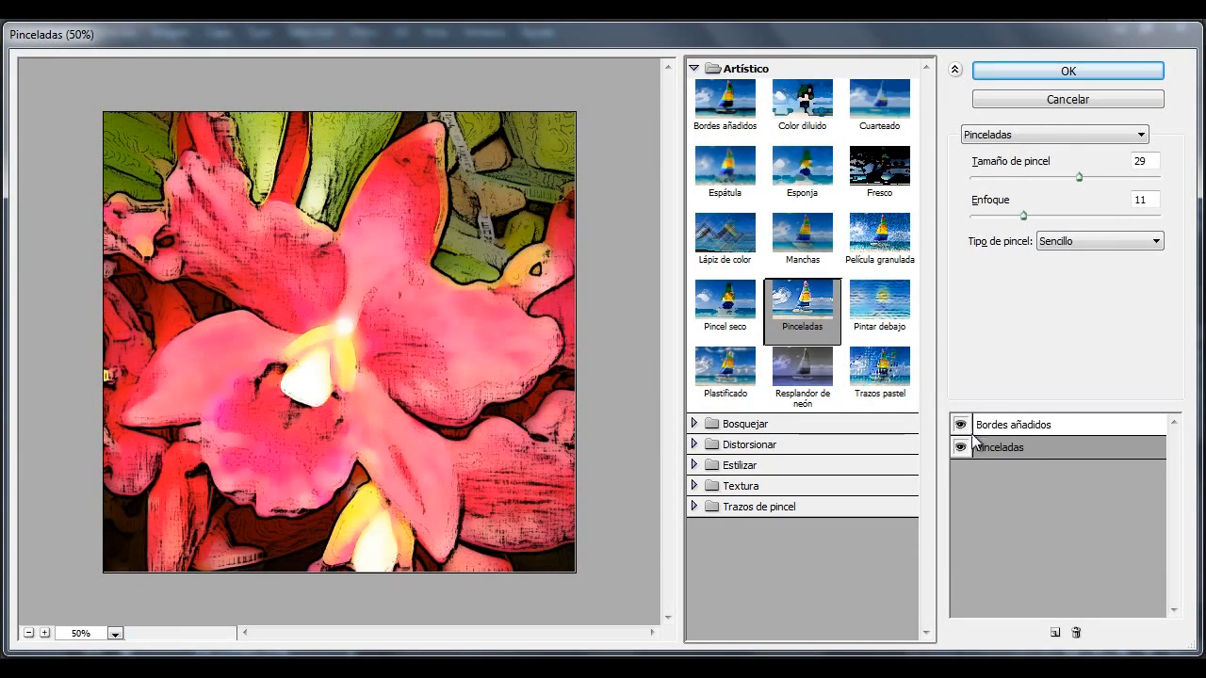
Step: Hide and show the Bordes añadidos and Pinceladas effect layers one at a time to compare their contributions
{"action": "left_click", "coordinate": [960, 425]}
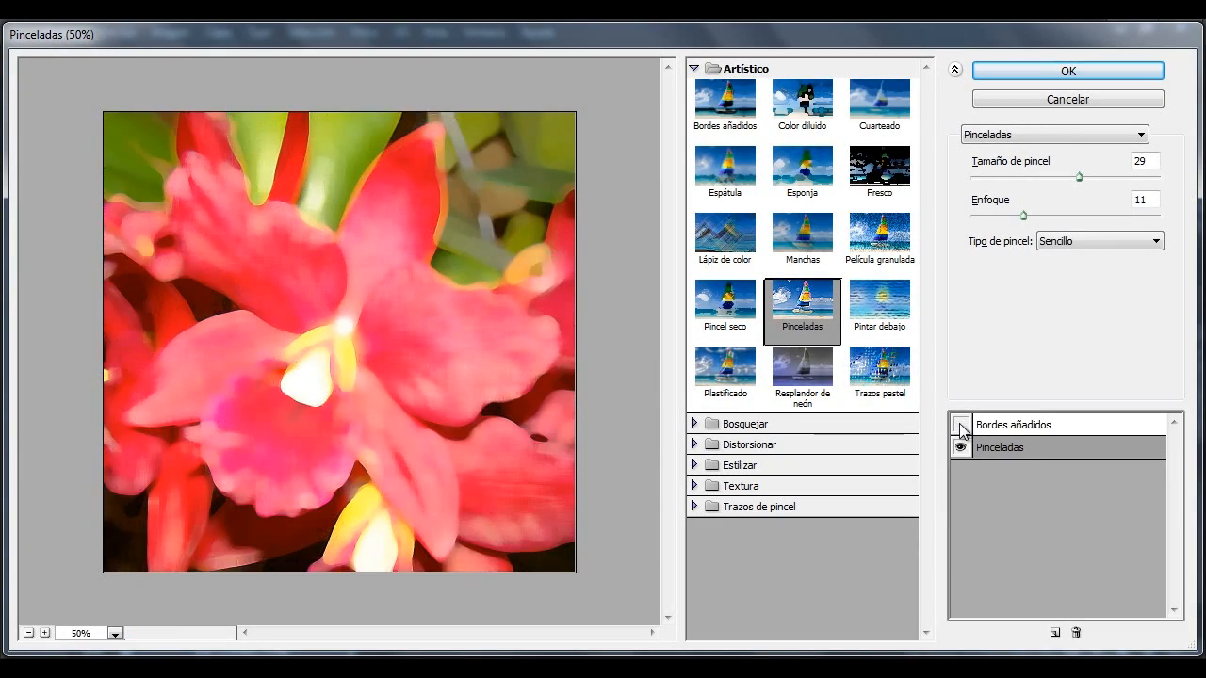
{"action": "left_click", "coordinate": [960, 425]}
{"action": "left_click", "coordinate": [961, 449]}
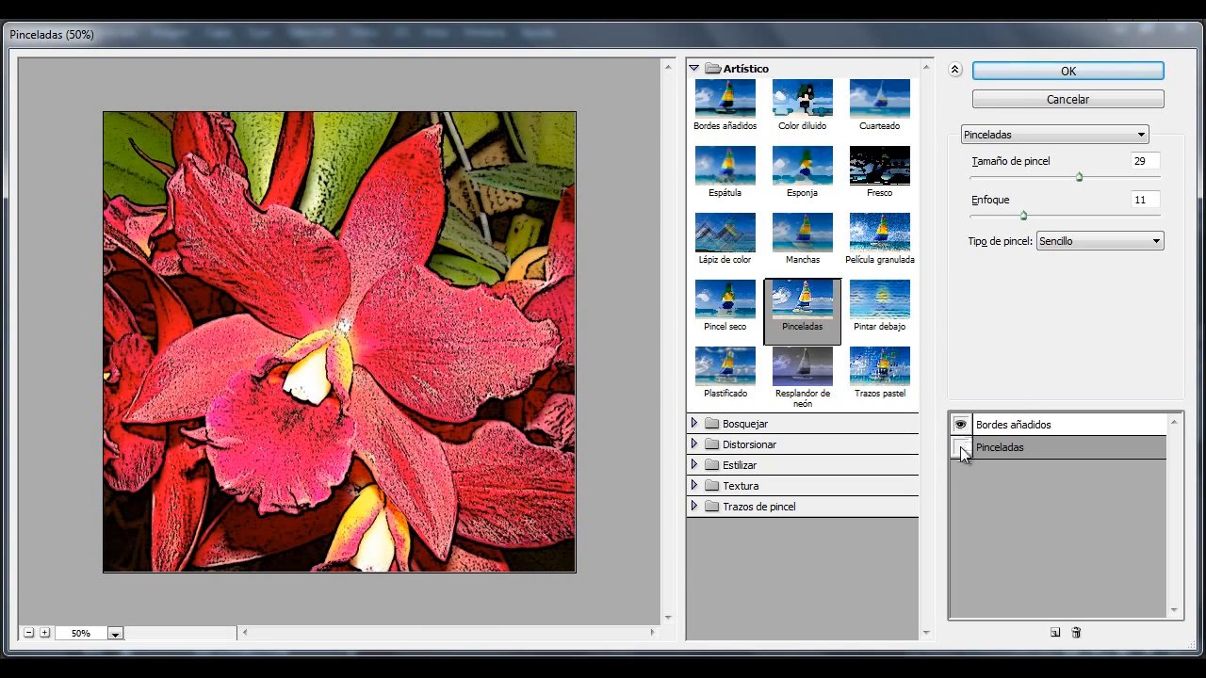
{"action": "left_click", "coordinate": [961, 449]}
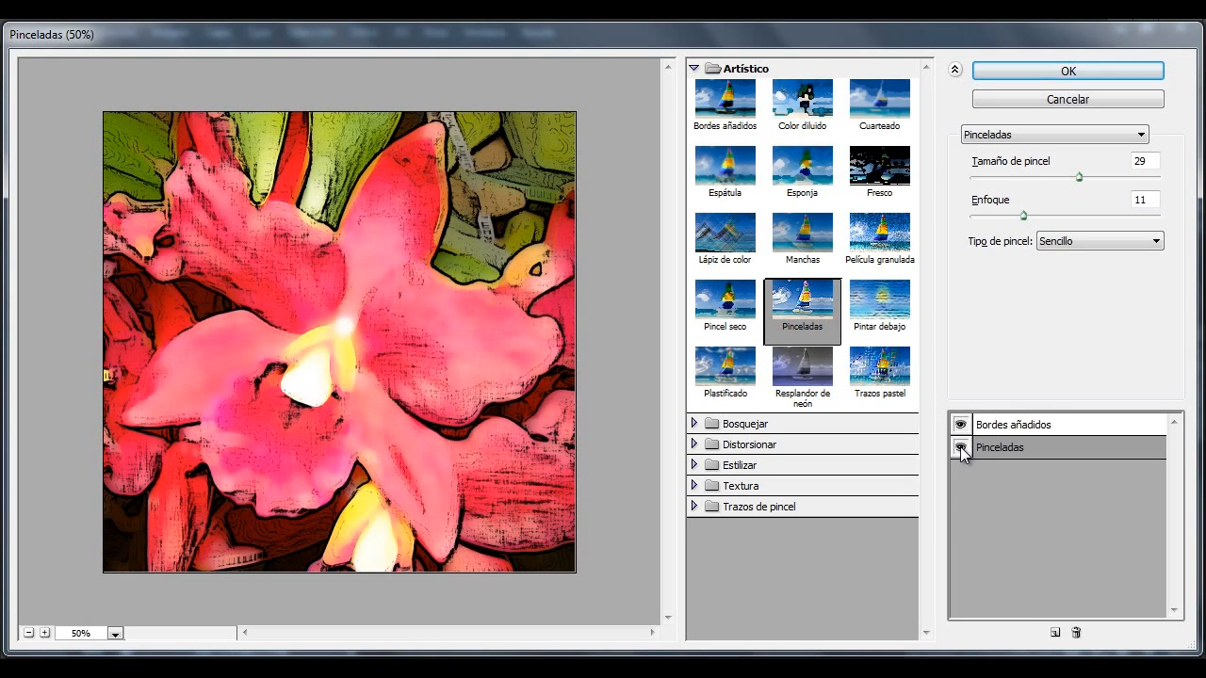
Step: Delete the Bordes añadidos effect layer and apply the remaining Pinceladas effect to the image
{"action": "left_click", "coordinate": [1016, 429]}
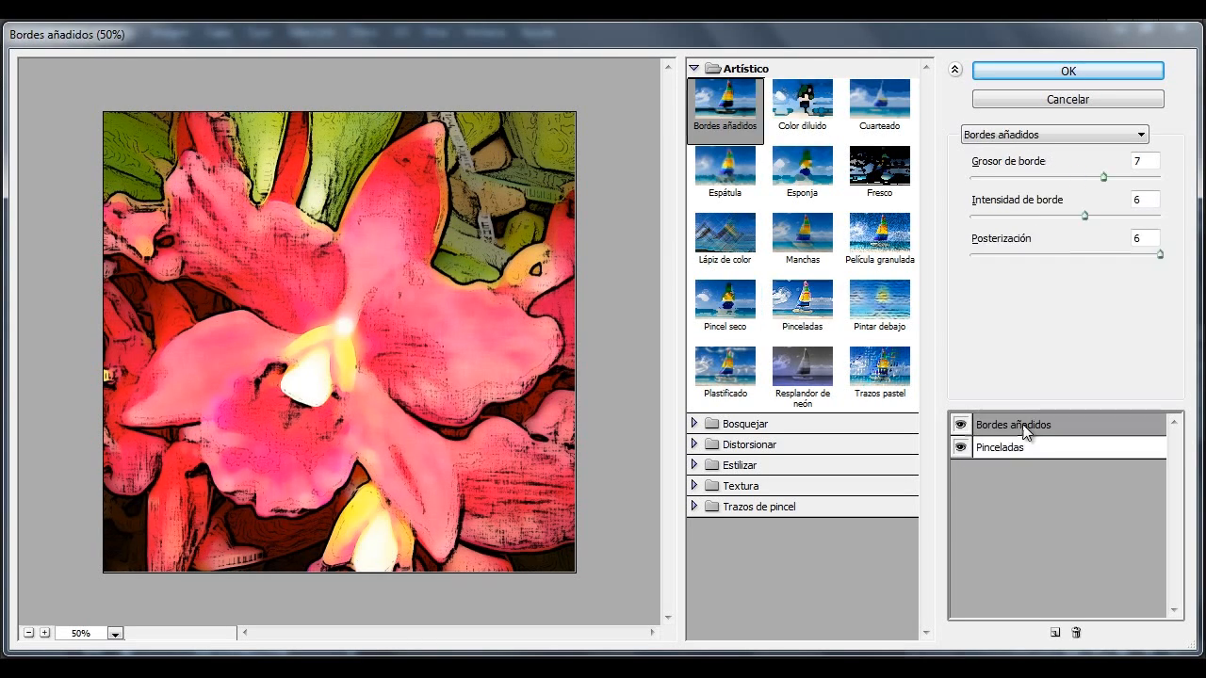
{"action": "left_click", "coordinate": [1076, 633]}
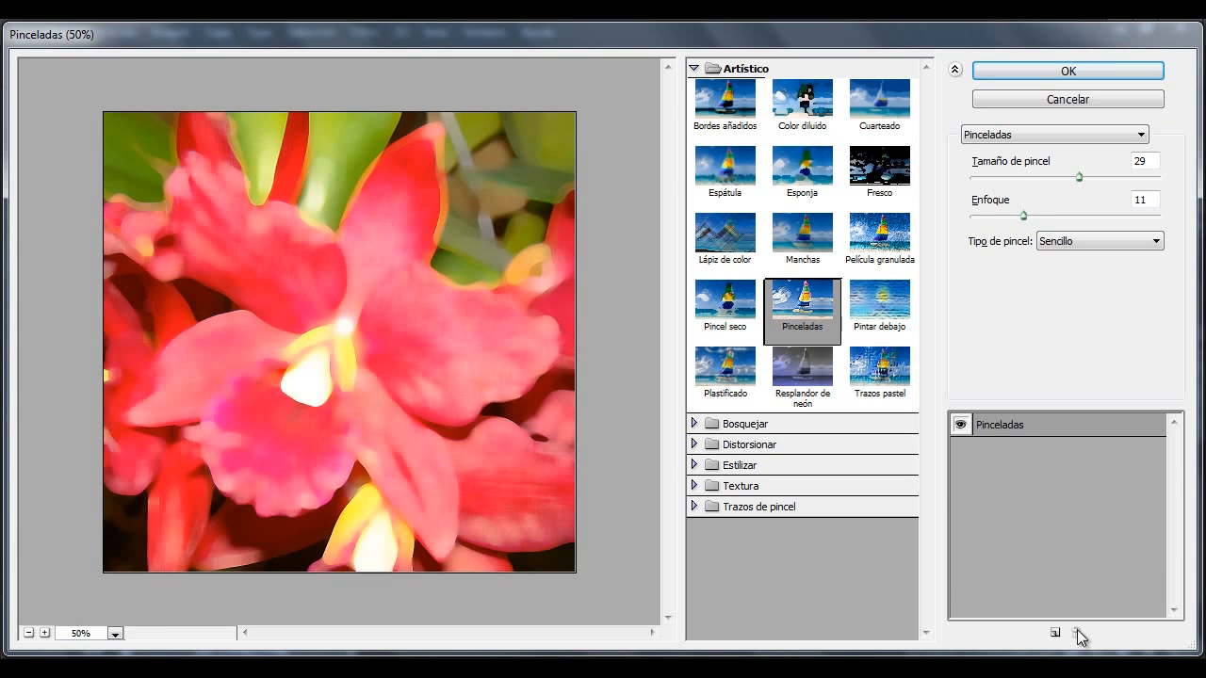
{"action": "left_click", "coordinate": [1026, 75]}
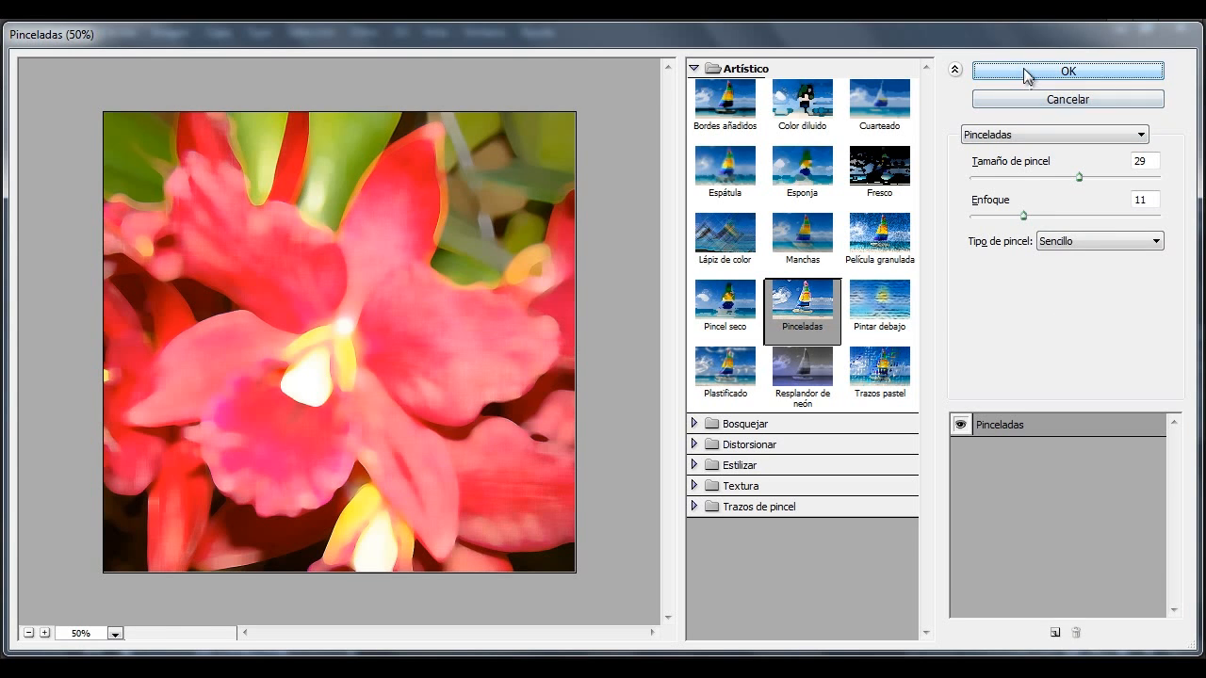